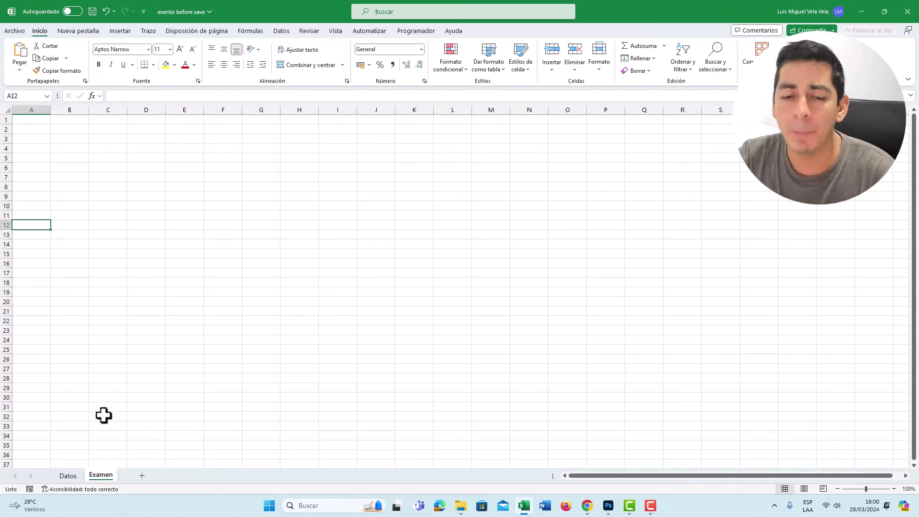
Open the ThisWorkbook code module from the Examen sheet's View Code command
right_click(100, 476)
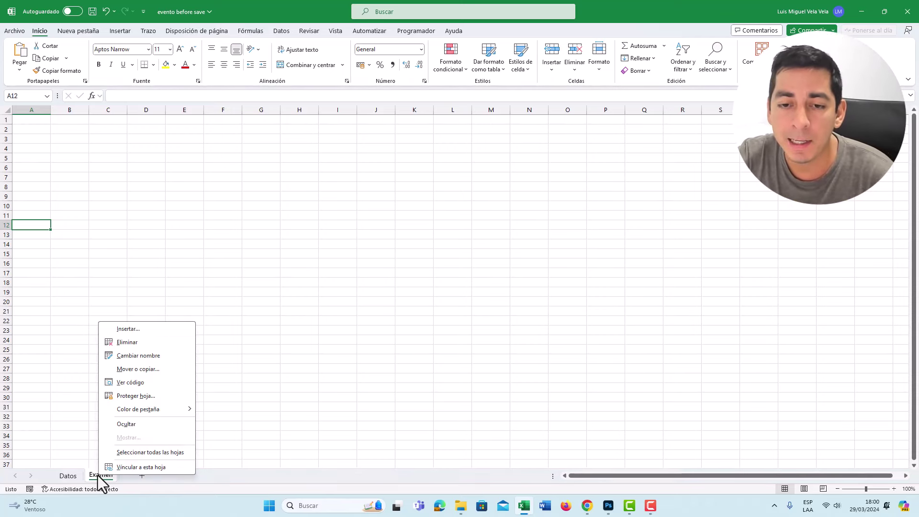
click(134, 383)
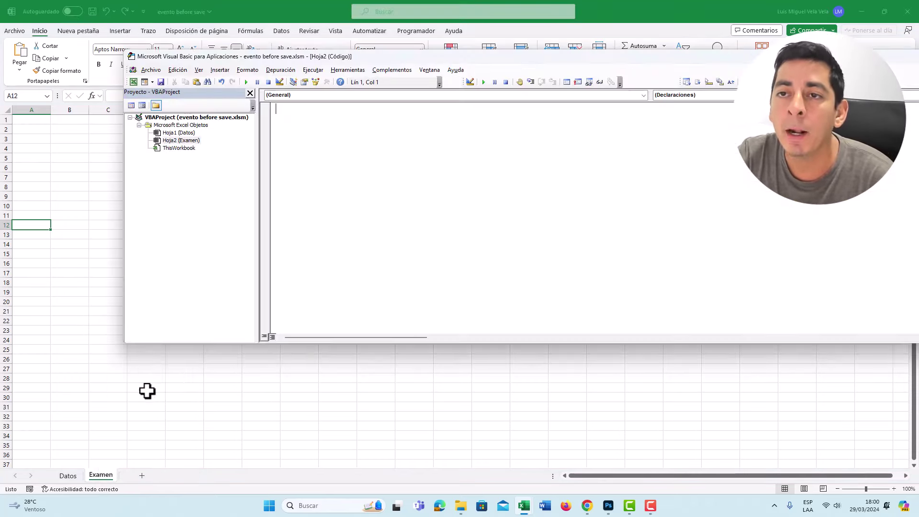
double_click(180, 149)
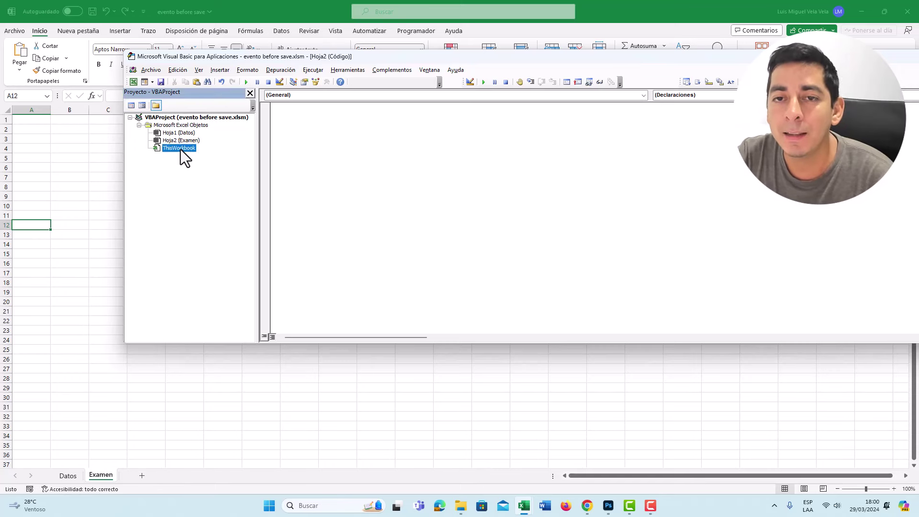
Check the Workbook object and BeforeSave event dropdowns, then reposition the editor window
click(304, 95)
click(287, 111)
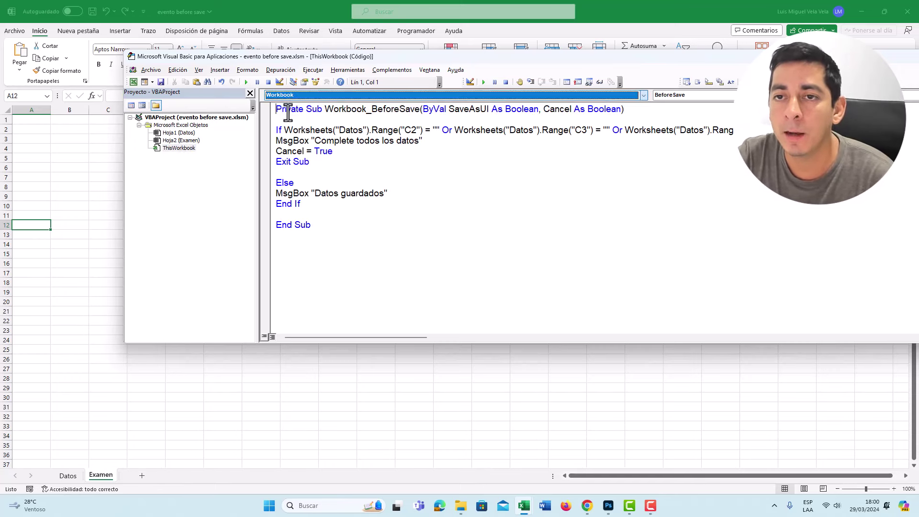
click(686, 95)
click(642, 64)
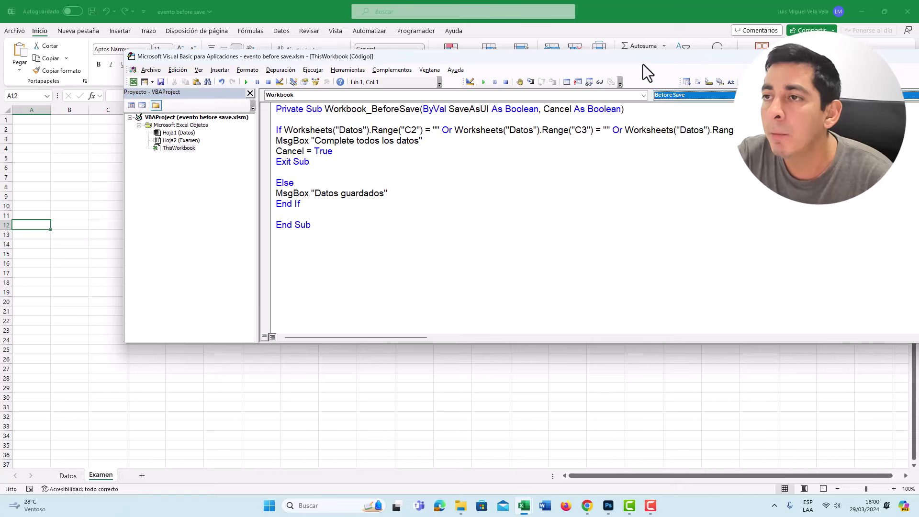
drag(699, 58, 563, 67)
Maximize the editor, insert a Workbook_AfterSave stub and cut it from above BeforeSave
double_click(551, 63)
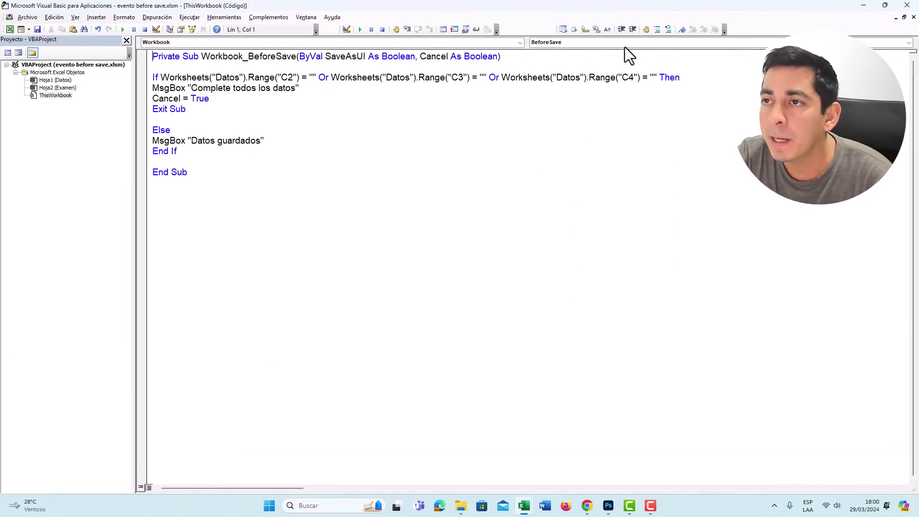
click(625, 43)
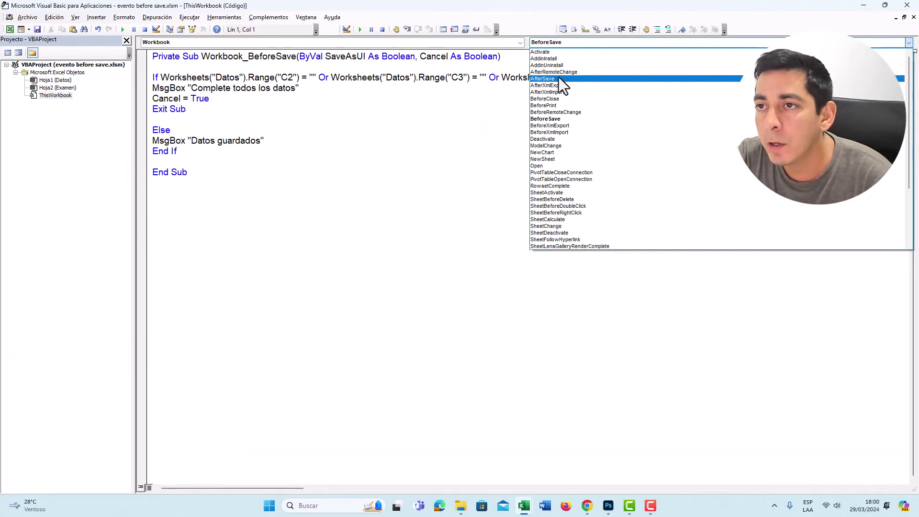
click(550, 79)
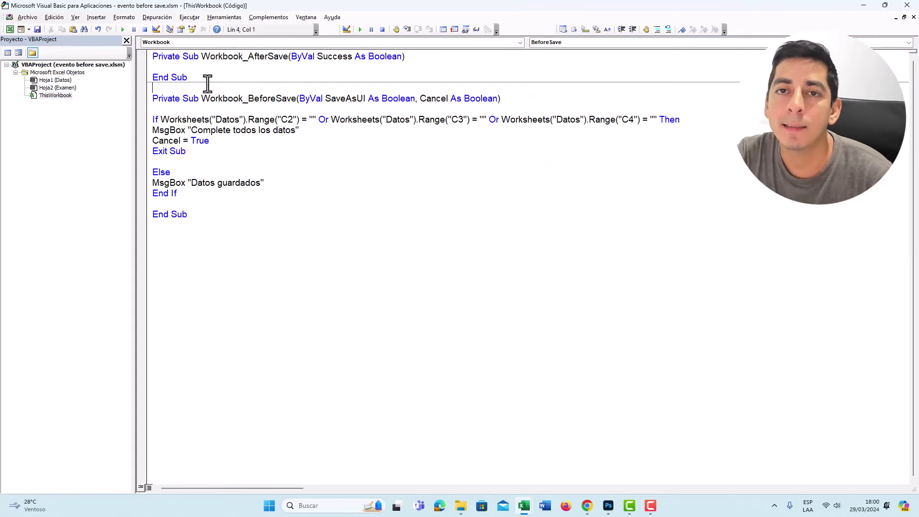
drag(204, 79, 152, 55)
key(ctrl+c)
key(Delete)
Paste the AfterSave procedure below BeforeSave's End Sub with blank lines inside it
click(223, 208)
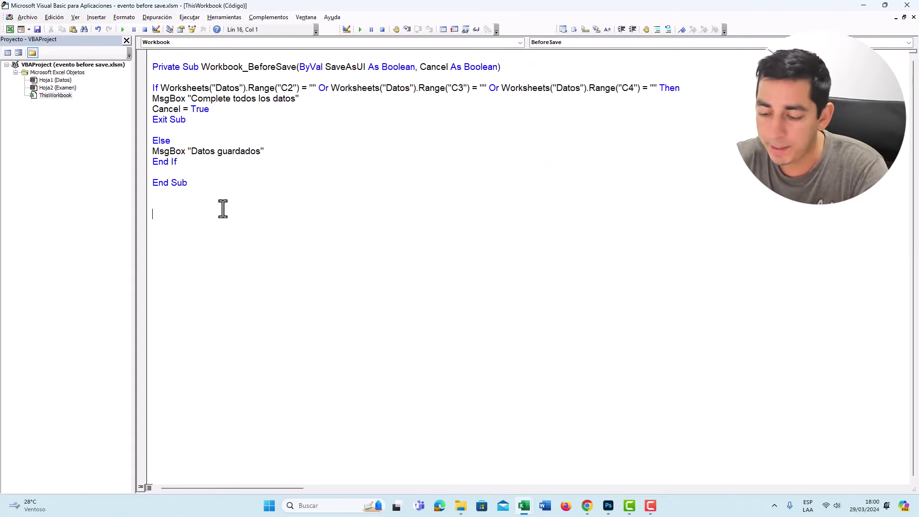
key(Return)
key(Return)
key(Return)
key(ctrl+v)
key(Return)
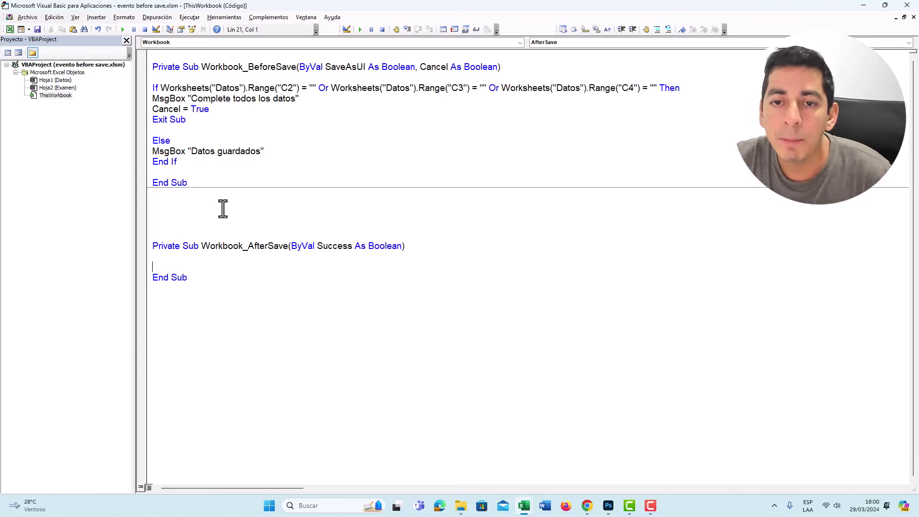
key(Return)
key(Return)
key(Return)
key(Return)
key(Up)
key(Up)
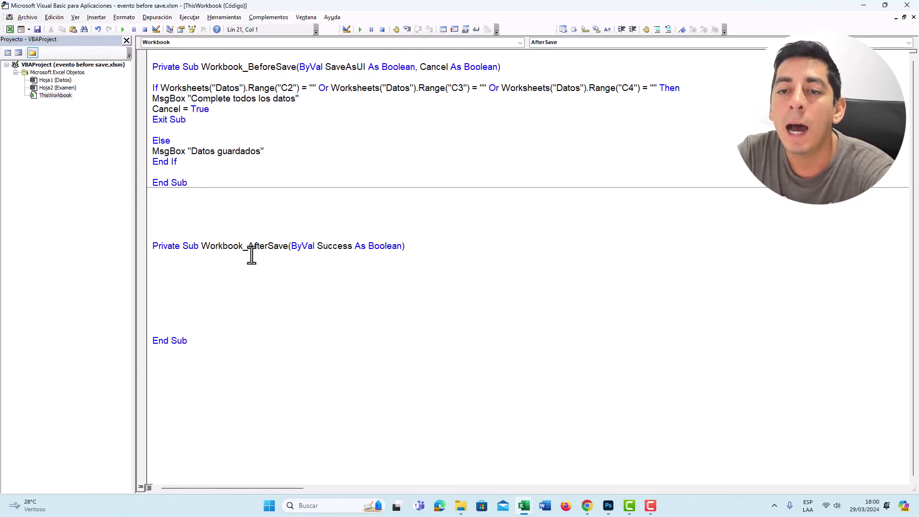
Highlight 'After' in the procedure name and restore the editor to a smaller window
drag(247, 246, 267, 246)
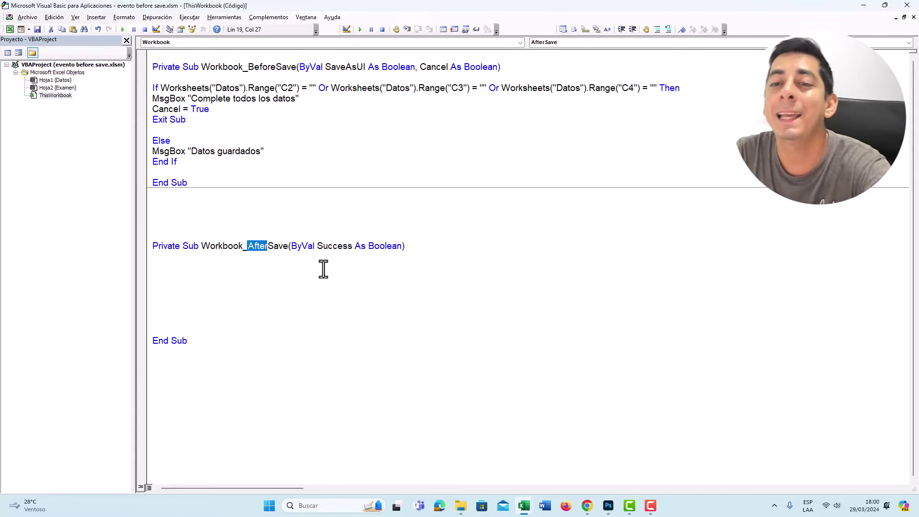
double_click(335, 6)
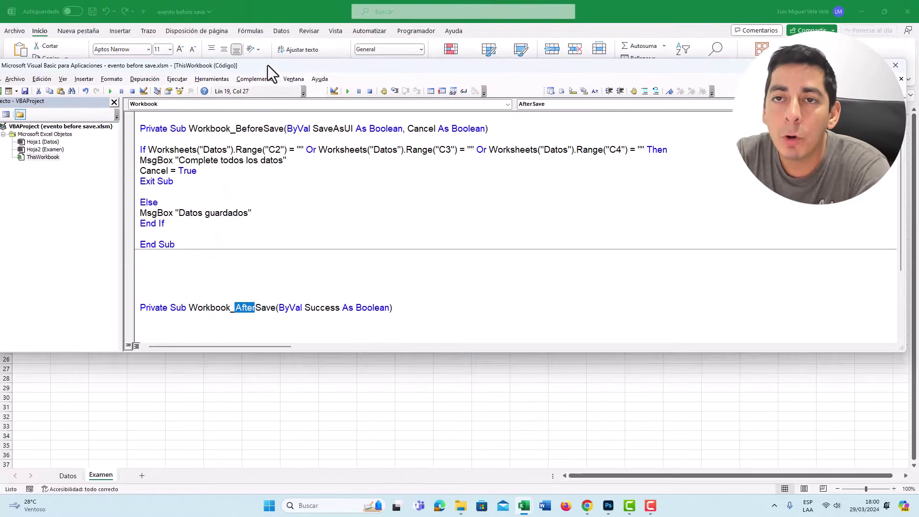
drag(268, 65, 355, 196)
Save the empty workbook with Ctrl+S and dismiss the 'Complete todos los datos' warning twice
click(158, 158)
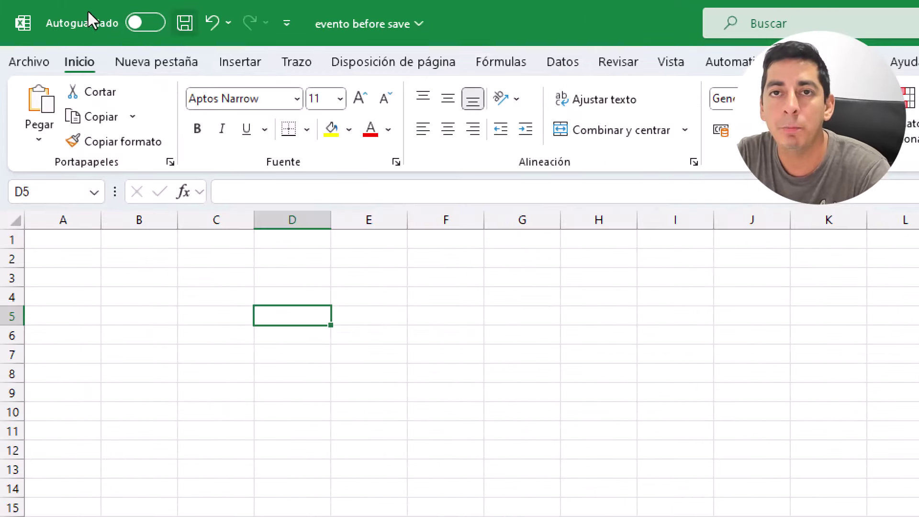
key(ctrl+s)
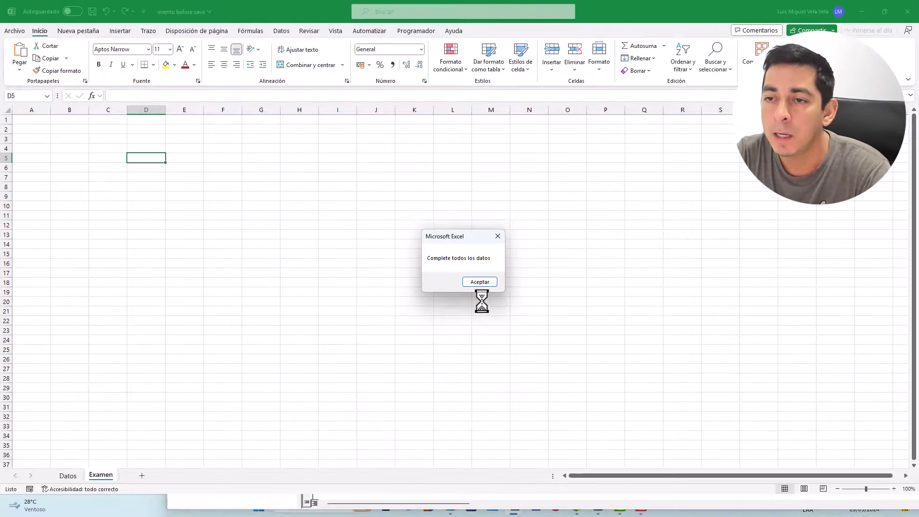
click(476, 282)
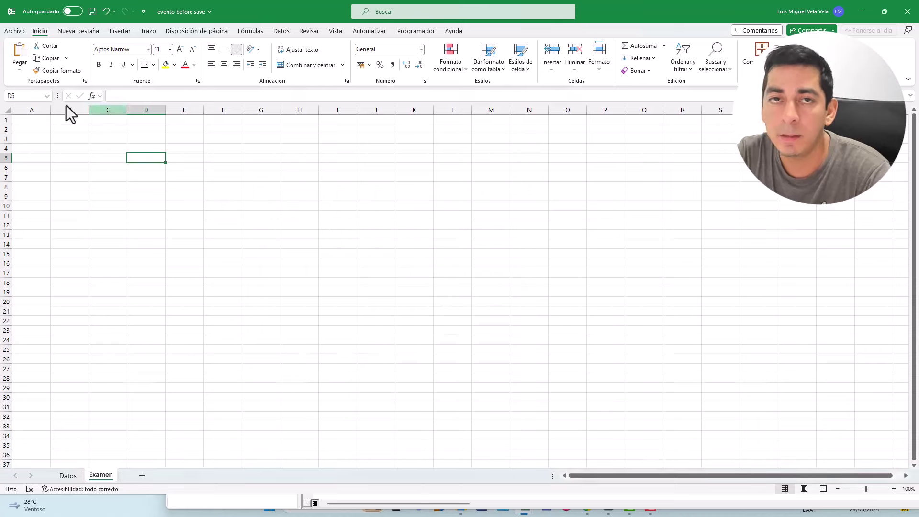
click(14, 30)
click(35, 165)
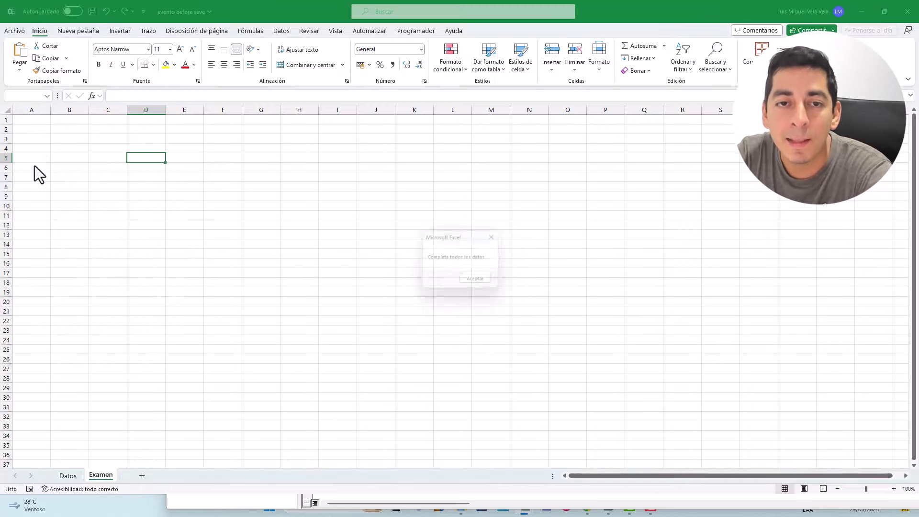
click(476, 283)
Reopen the VBA editor with Alt+F11 and highlight the BeforeSave event name
key(alt+F11)
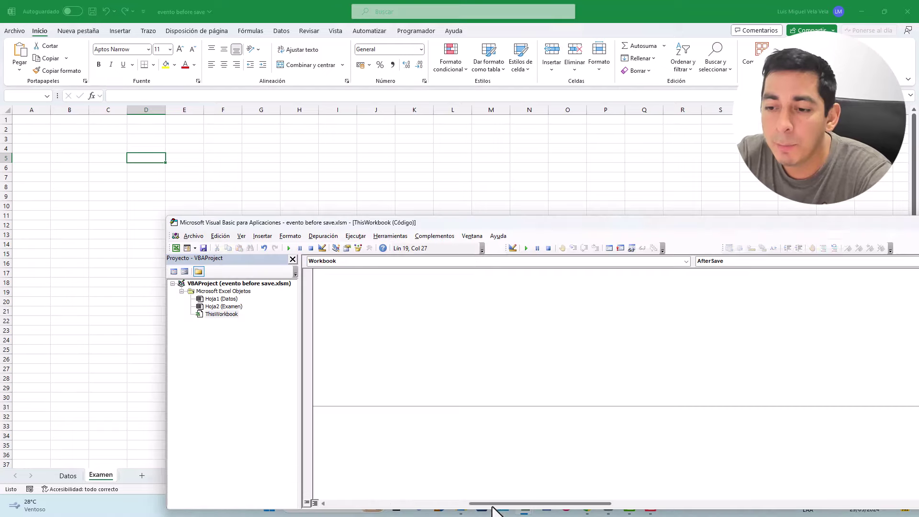
drag(463, 220, 428, 104)
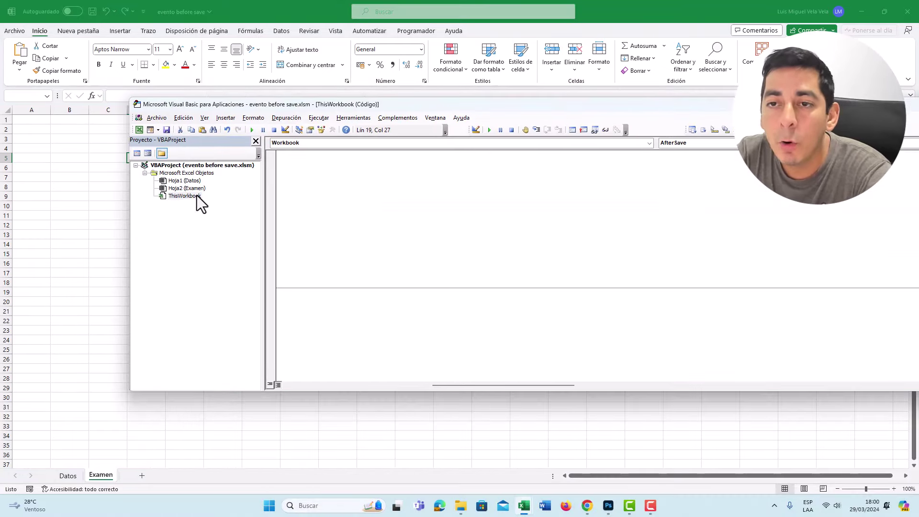
click(311, 173)
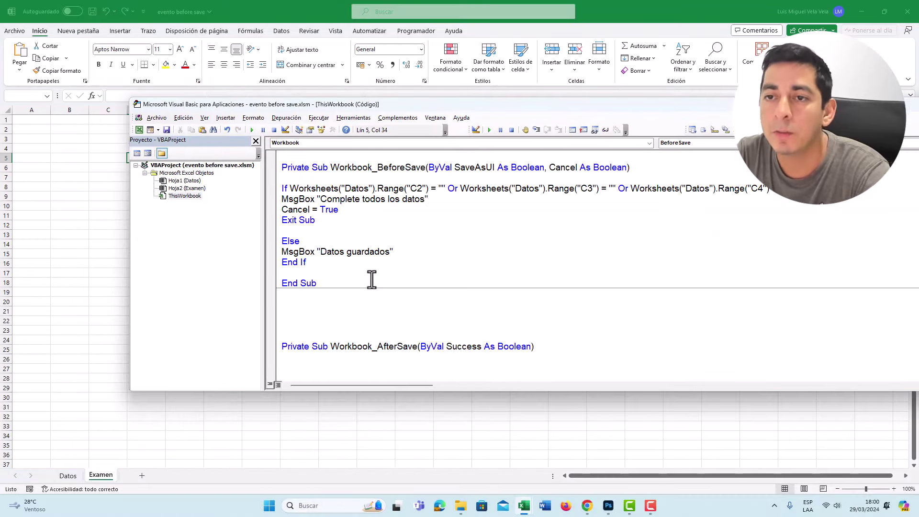
drag(377, 167, 420, 168)
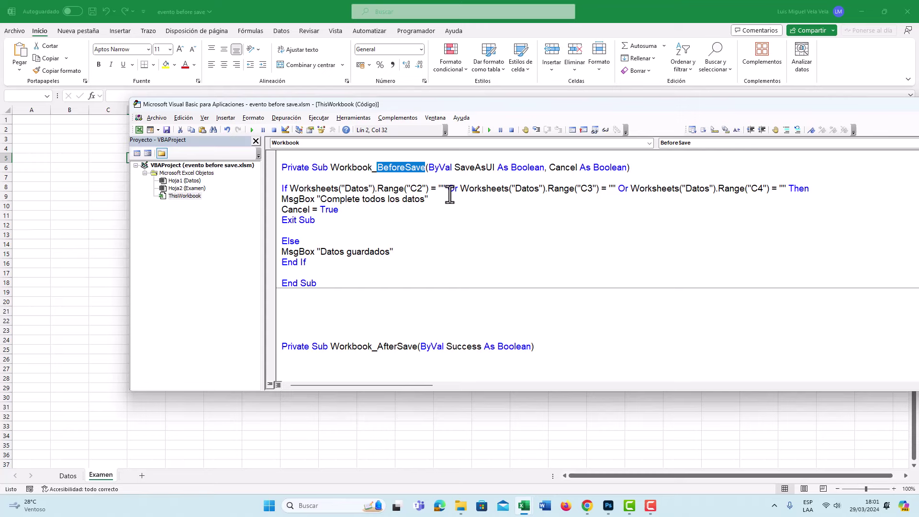
Highlight the AfterSave and BeforeSave event names, then switch to the Datos sheet
scroll(373, 312, down, 3)
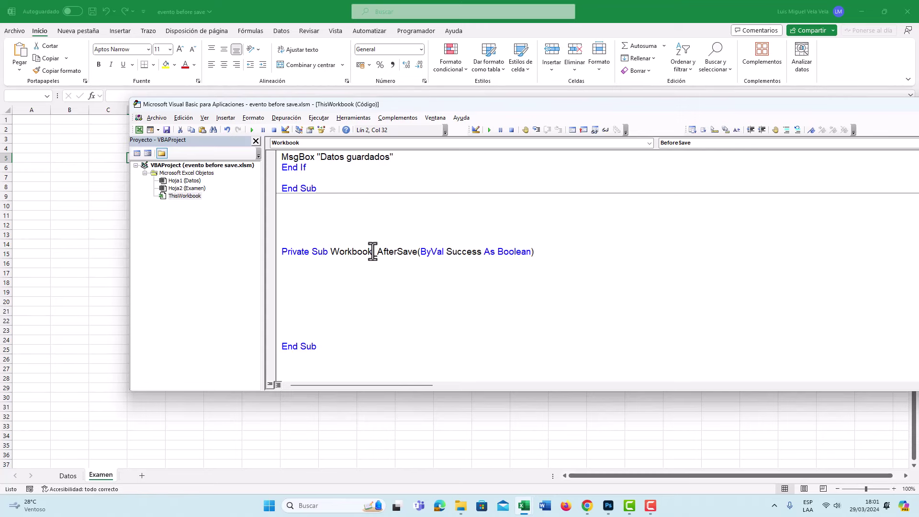
drag(376, 251, 411, 252)
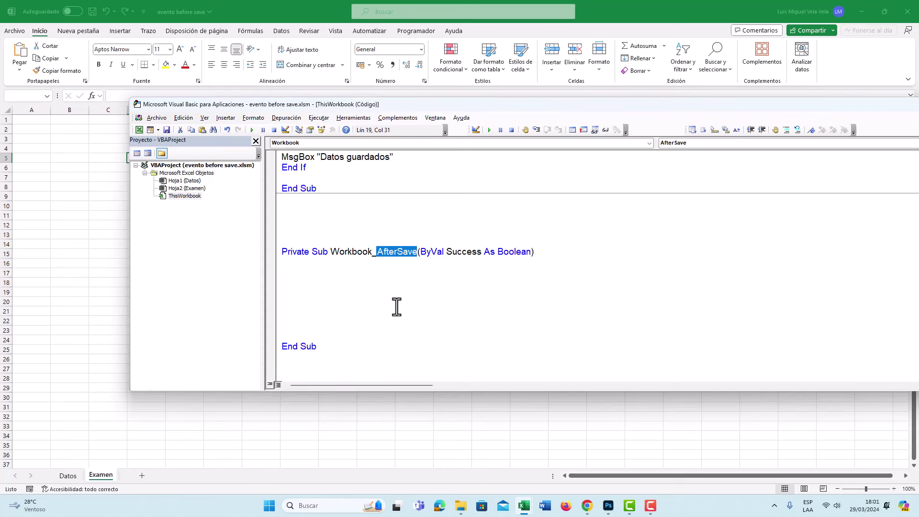
scroll(356, 275, up, 1)
scroll(362, 287, up, 2)
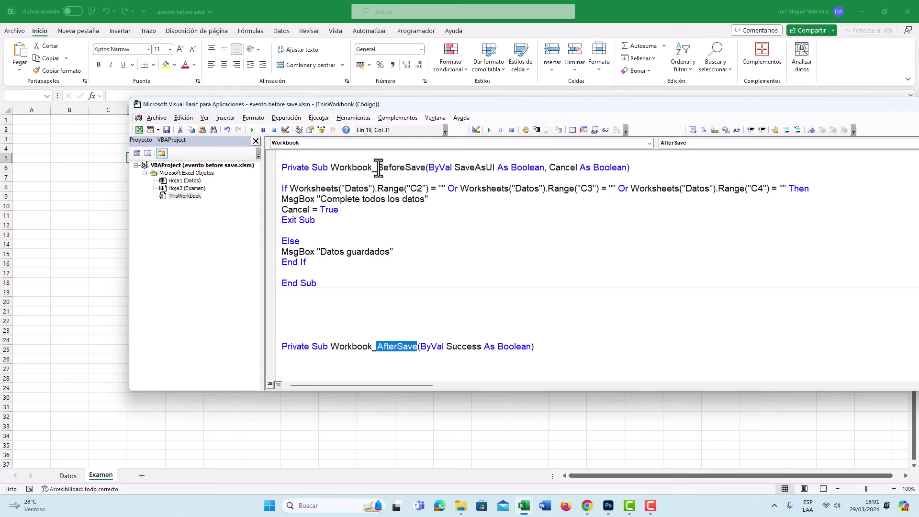
drag(378, 168, 423, 167)
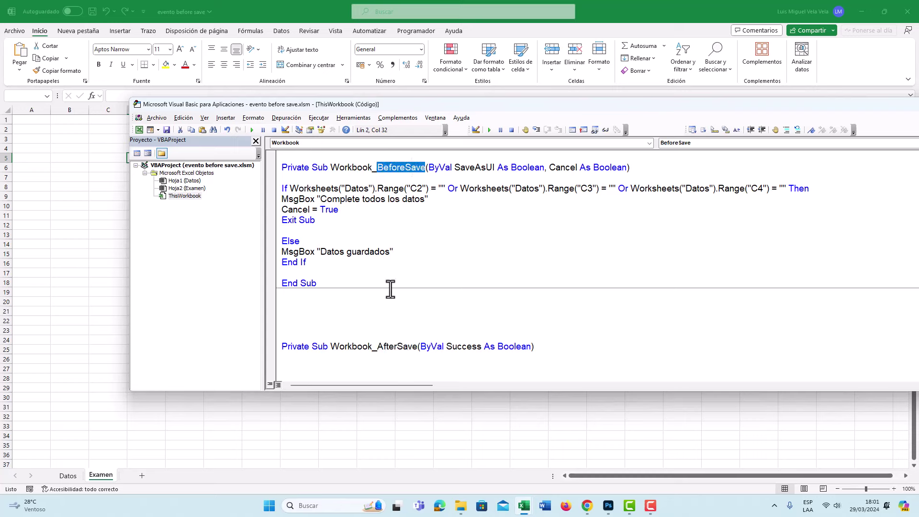
drag(378, 168, 420, 168)
click(68, 475)
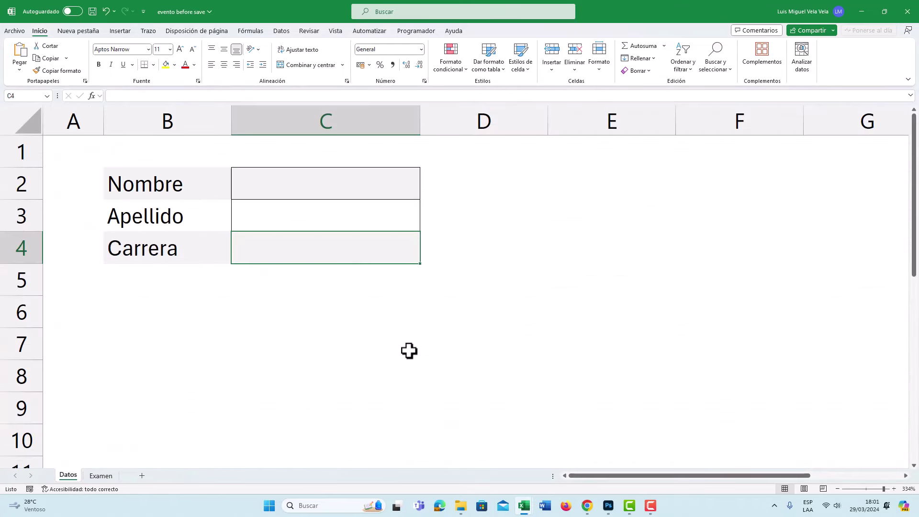
mouse_move(524, 505)
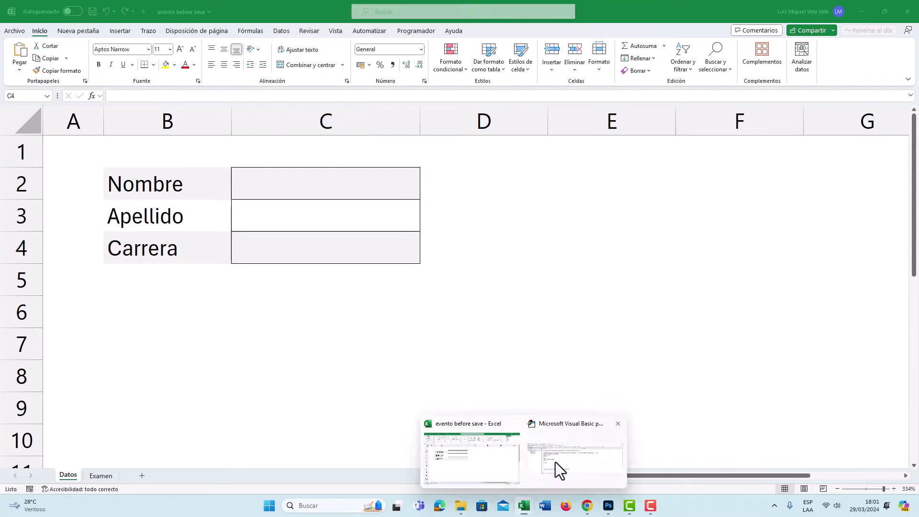
click(555, 462)
key(Down)
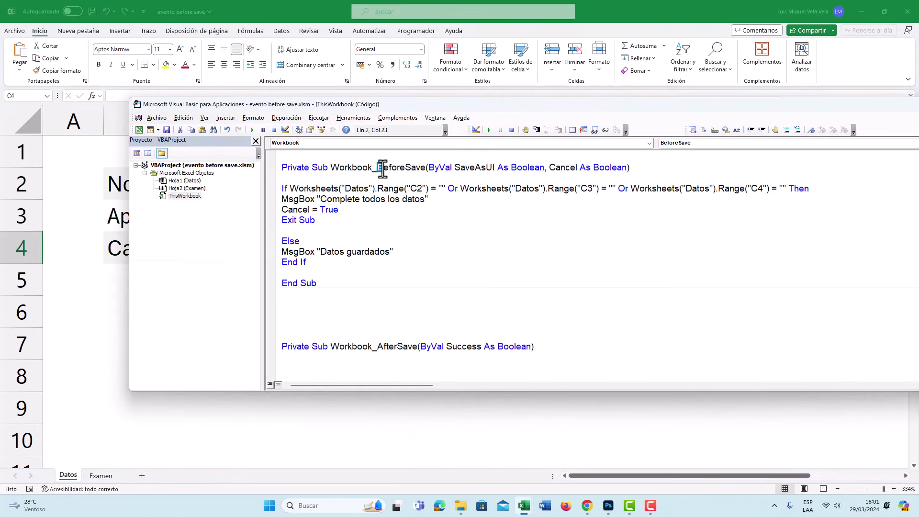
drag(378, 168, 427, 173)
click(380, 213)
drag(291, 188, 424, 188)
click(127, 217)
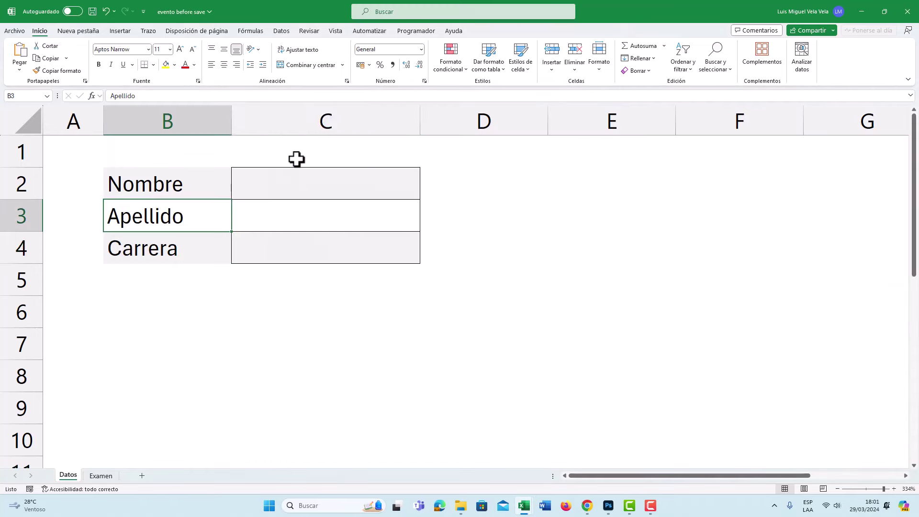
click(308, 175)
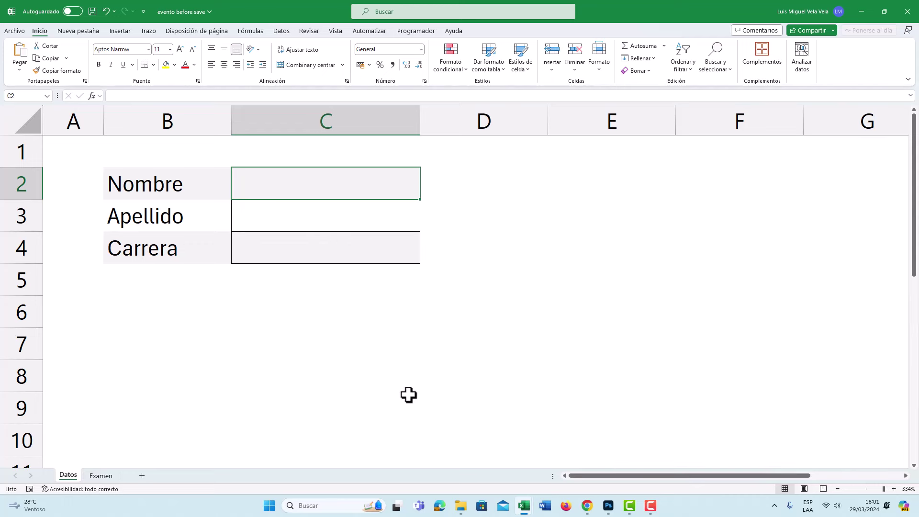
mouse_move(523, 505)
click(555, 469)
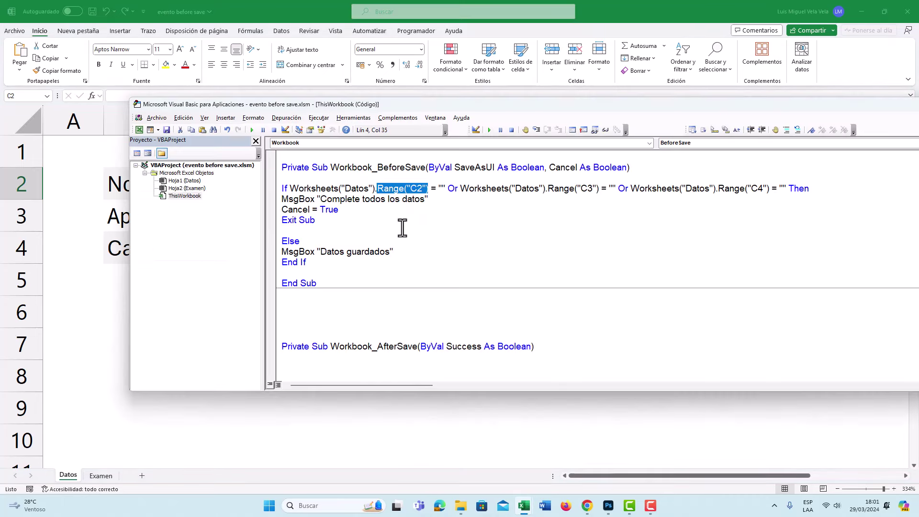
drag(290, 188, 608, 188)
click(459, 189)
click(113, 211)
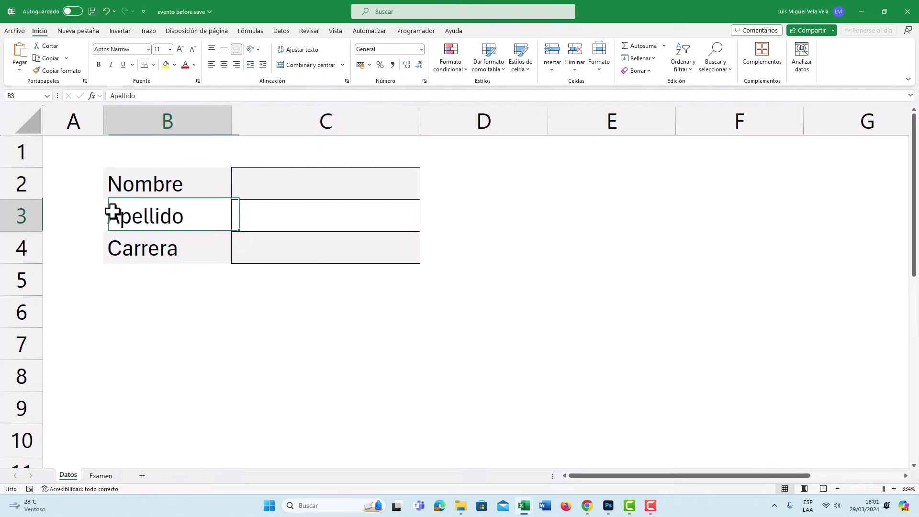
click(283, 213)
mouse_move(523, 505)
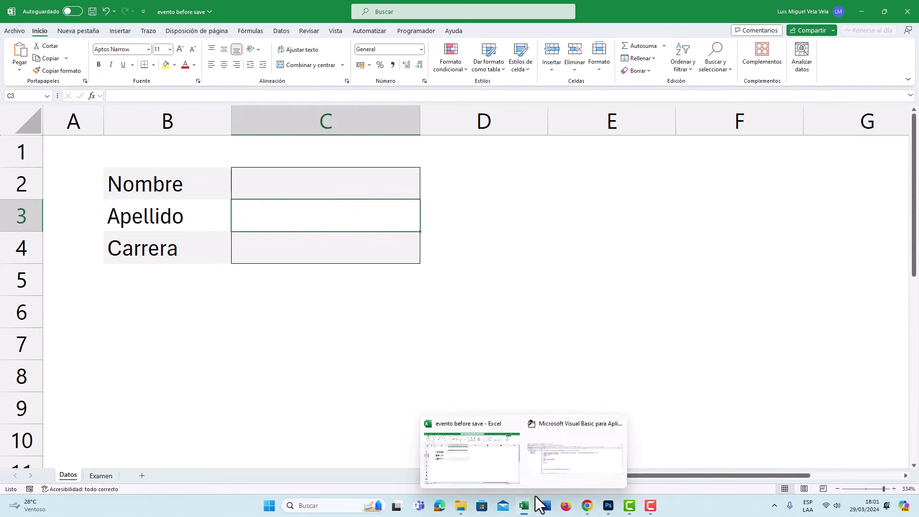
click(574, 457)
drag(718, 188, 765, 188)
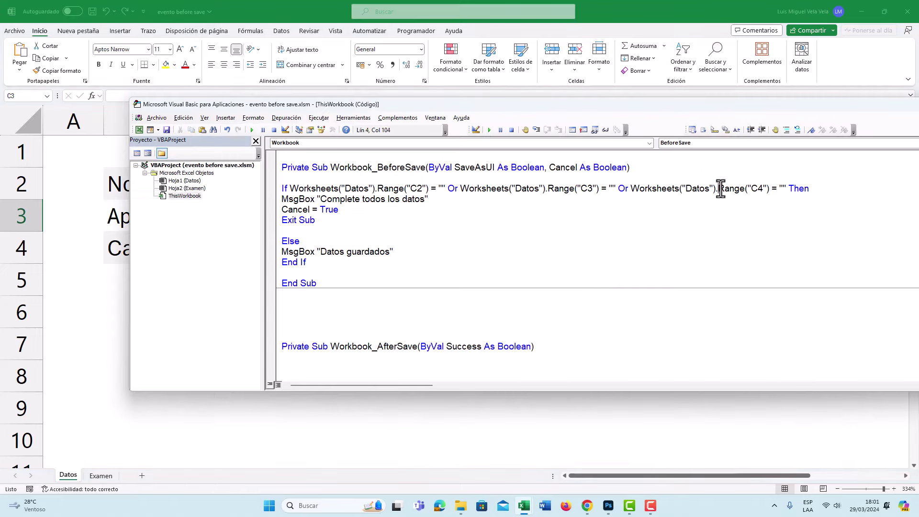
key(alt+F11)
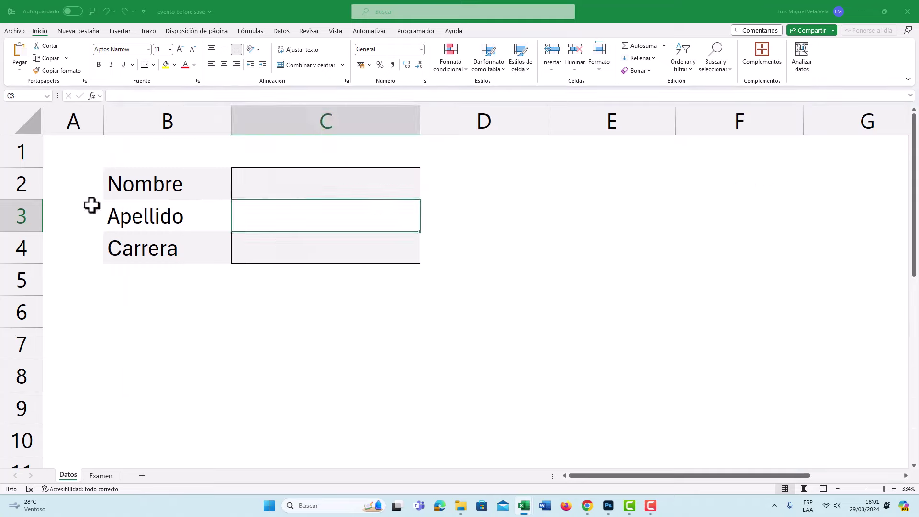
click(271, 242)
mouse_move(523, 505)
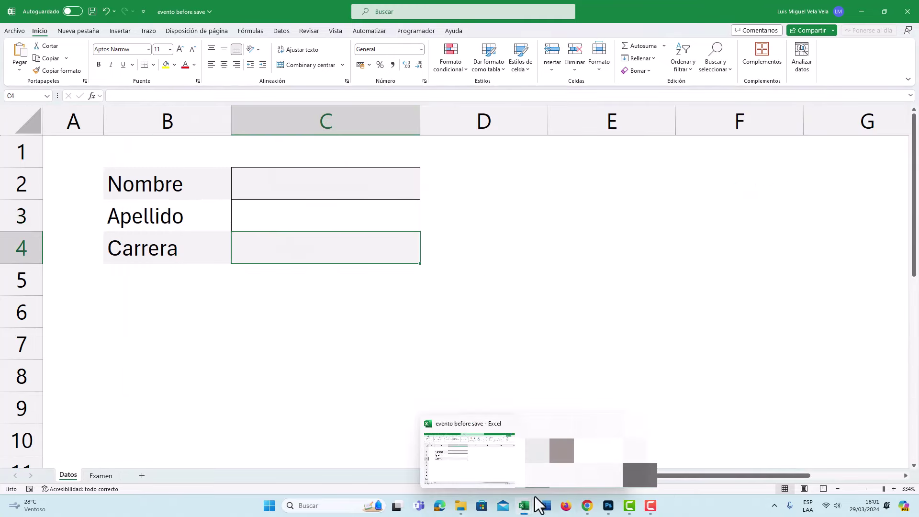
click(574, 457)
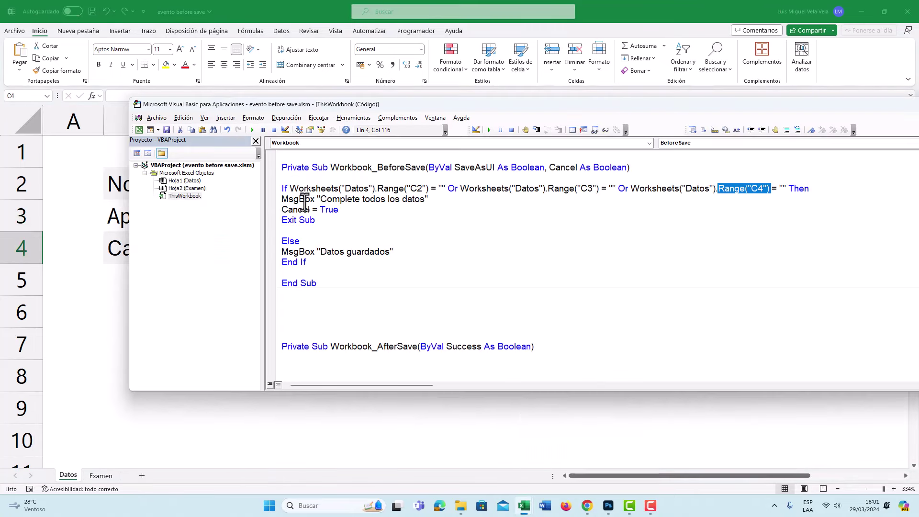
drag(320, 199, 423, 201)
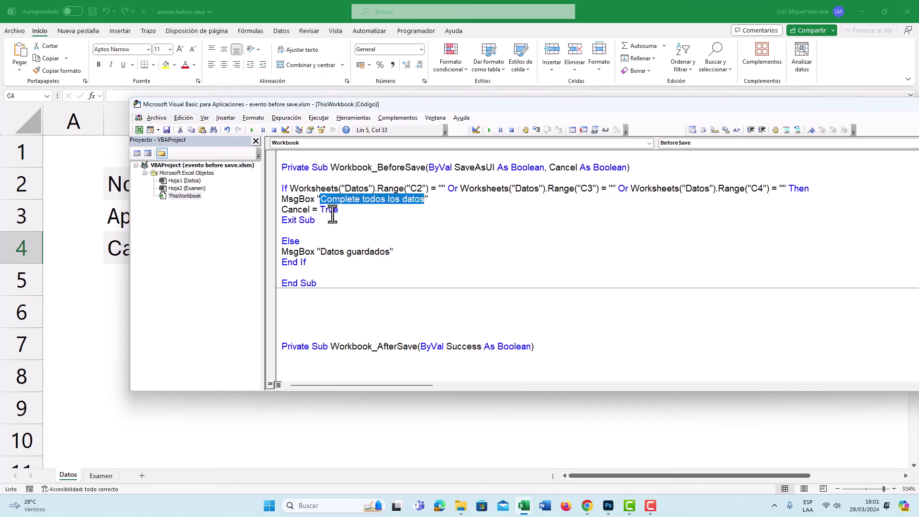
click(337, 201)
drag(428, 199, 275, 211)
click(335, 211)
click(338, 210)
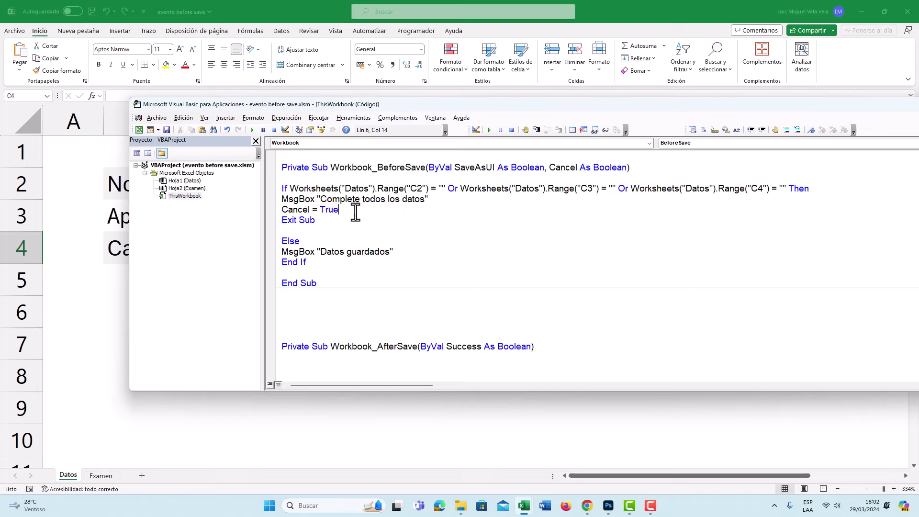
drag(355, 211, 281, 210)
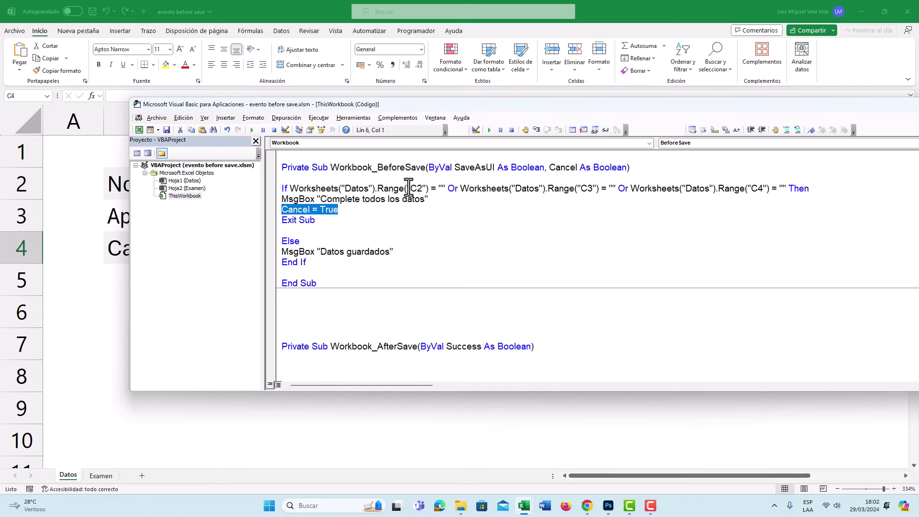
click(441, 188)
click(106, 204)
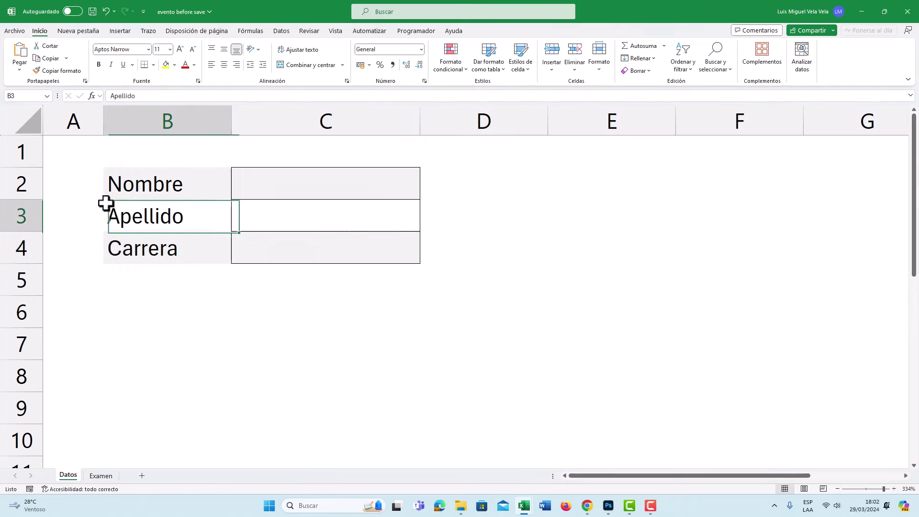
click(263, 185)
mouse_move(263, 185)
mouse_down()
mouse_move(267, 242)
mouse_move(271, 182)
mouse_up()
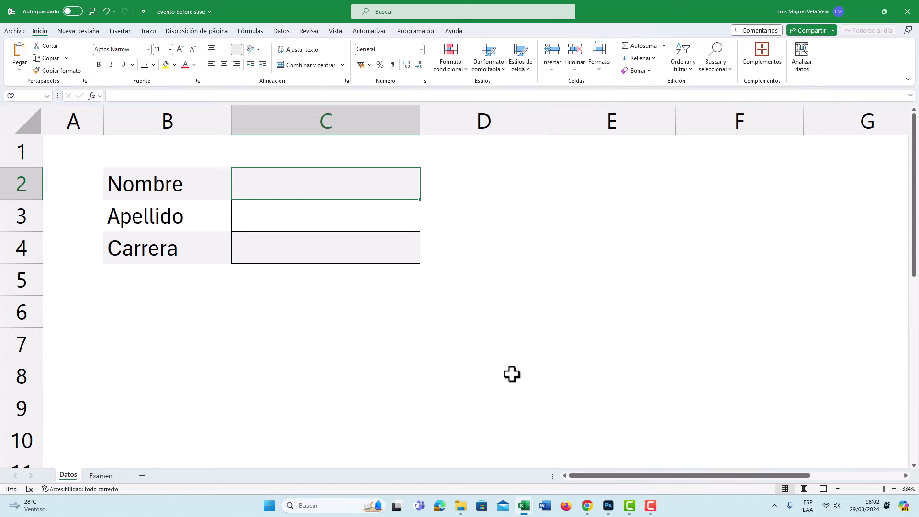
mouse_move(523, 506)
click(533, 443)
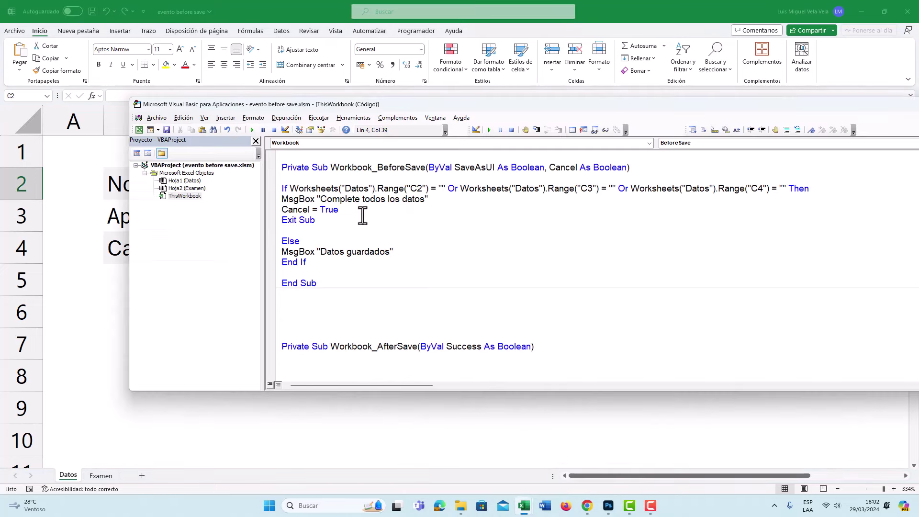
drag(321, 197, 424, 200)
Select C2 and save, getting the 'Complete todos los datos' warning
click(98, 205)
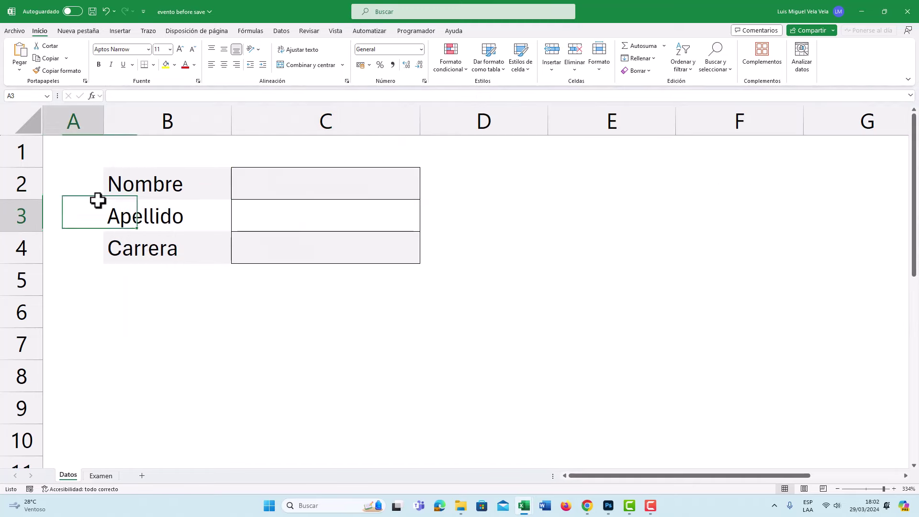
click(249, 183)
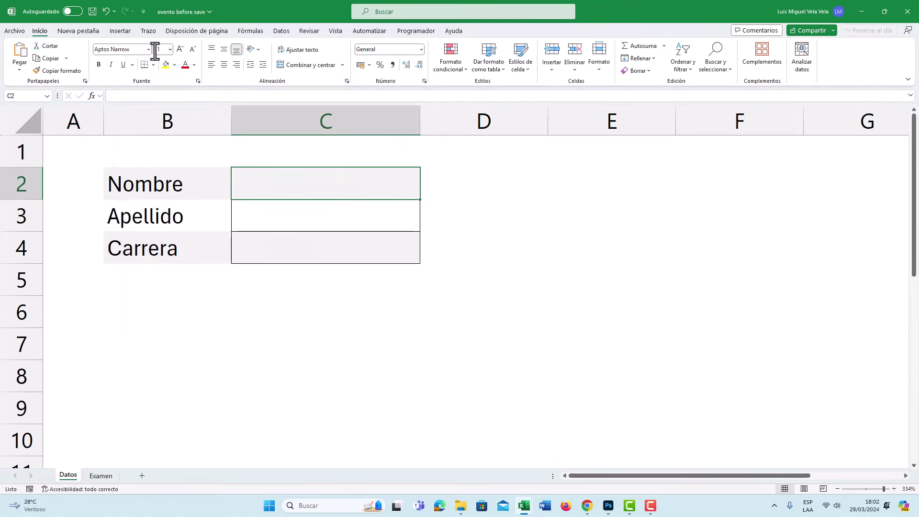
click(92, 11)
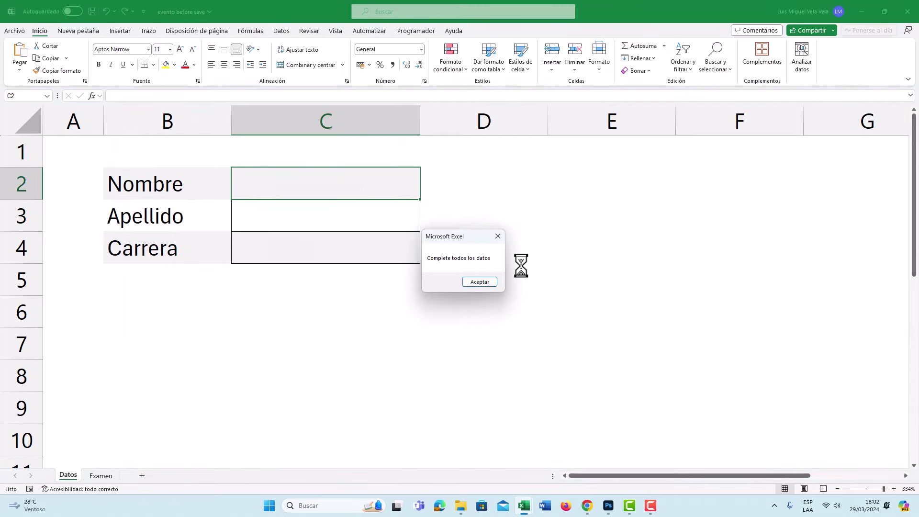
click(480, 282)
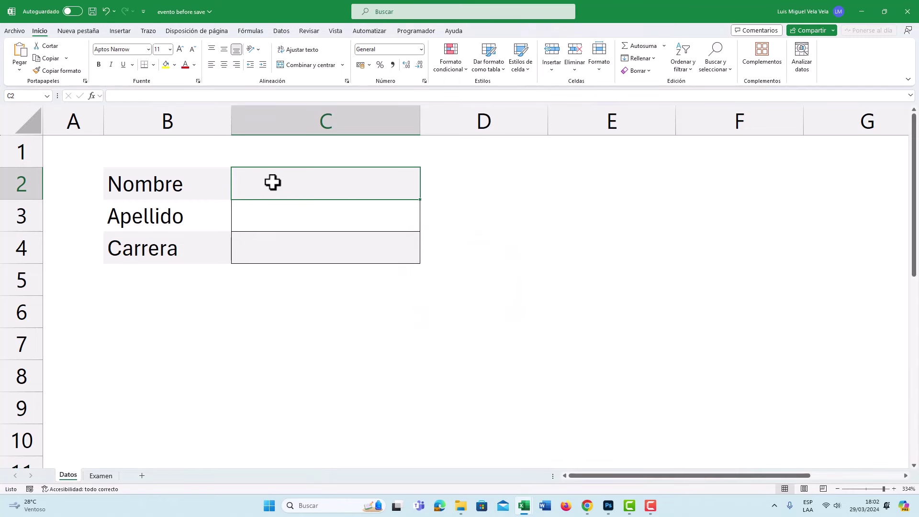
Fill C2, C3 and C4 with sample text 'sdfsdf', 'sdfsdf' and 'sdfsfd'
text(sdfsdf)
key(Return)
text(sdfsdf)
click(289, 250)
text(sdfsfd)
click(285, 213)
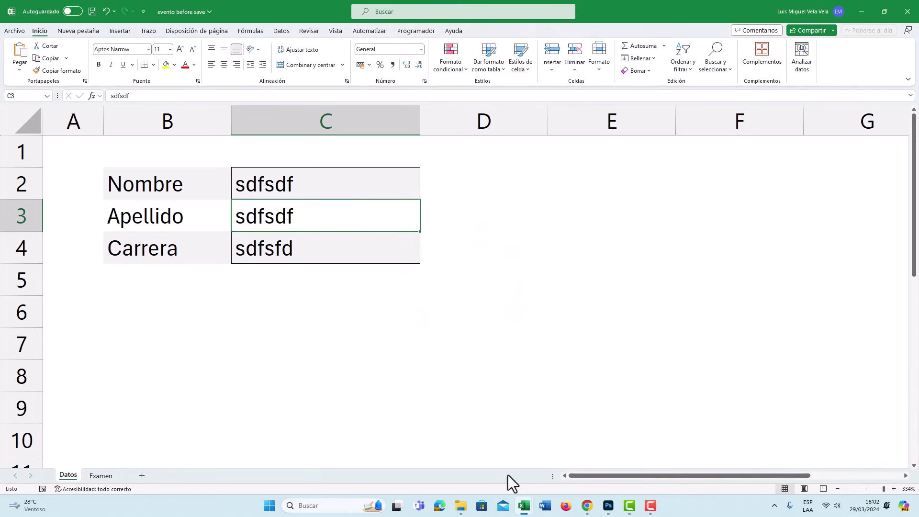
Check the 'Datos guardados' message in the code, then save successfully and dismiss it
click(574, 457)
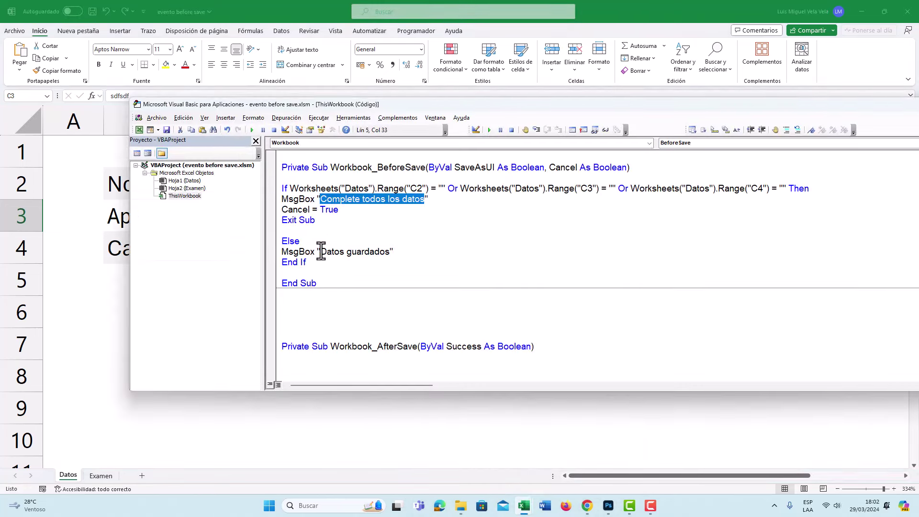
drag(321, 251, 391, 252)
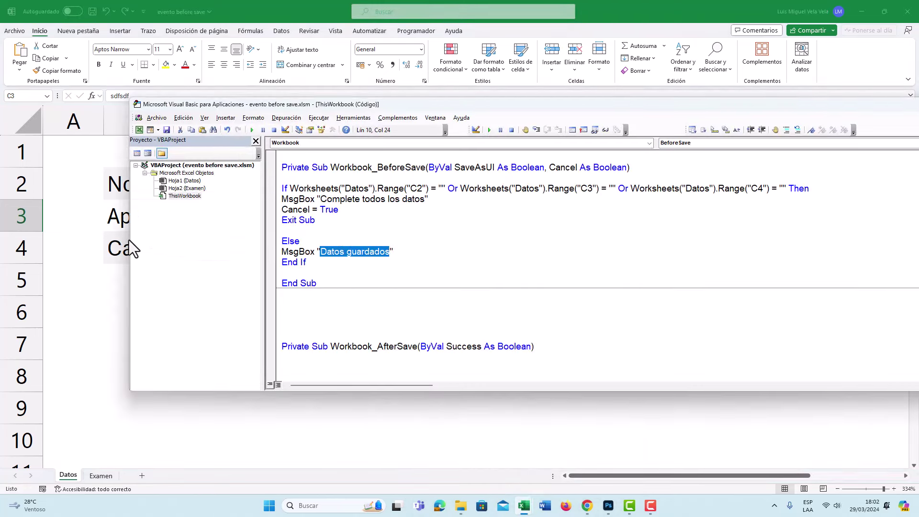
click(117, 19)
click(92, 12)
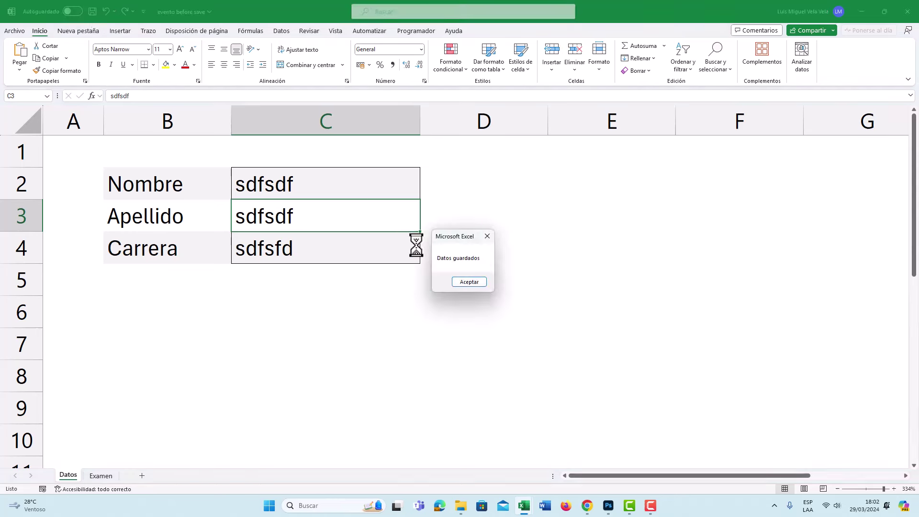
click(462, 280)
mouse_move(523, 505)
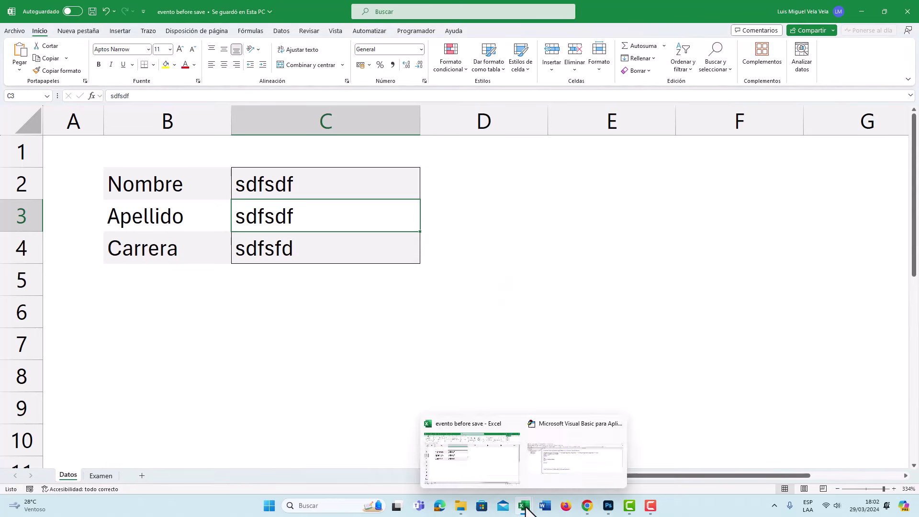
Bring the code editor back with the cursor in the empty AfterSave procedure
click(545, 457)
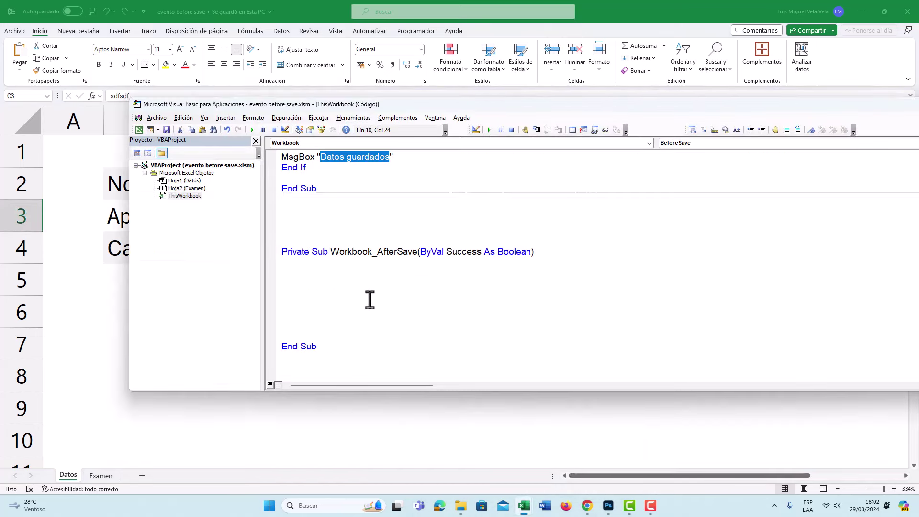
click(360, 294)
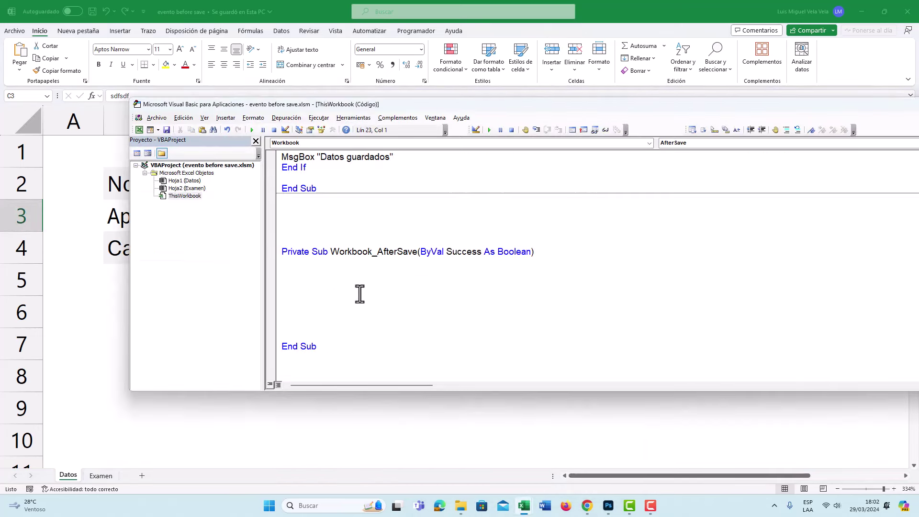
click(73, 215)
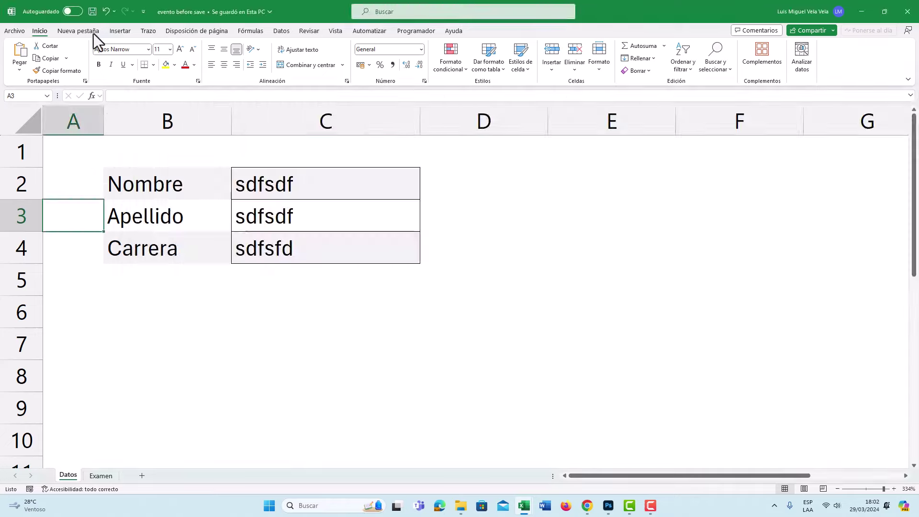
key(super+plus)
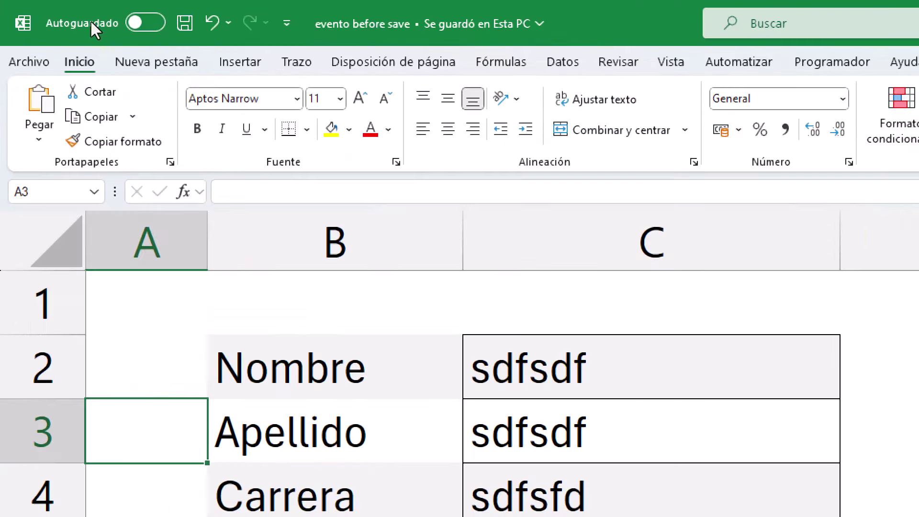
key(super+Escape)
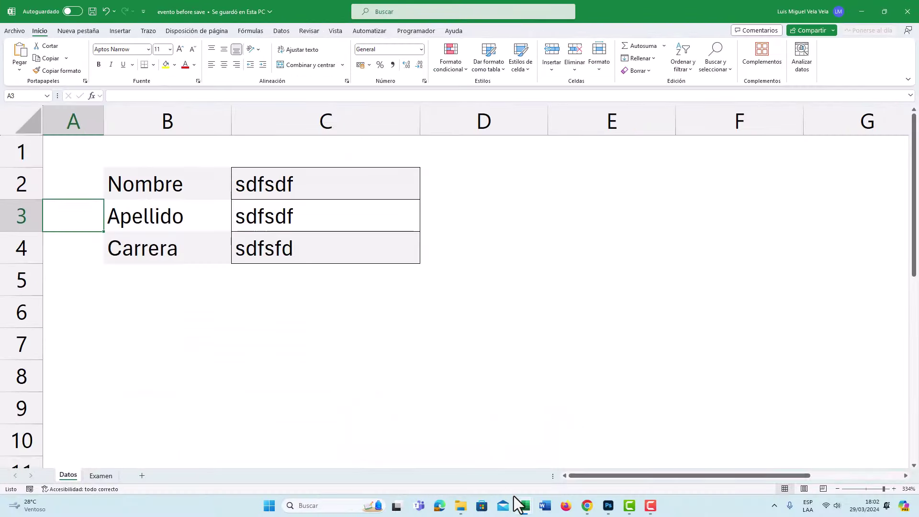
mouse_move(523, 506)
click(554, 423)
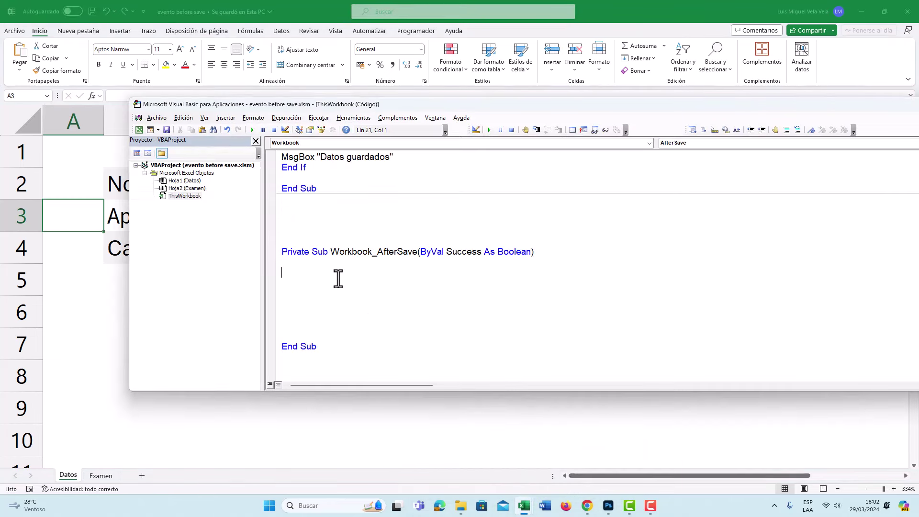
Begin the AfterSave body with 'If Success = True Then', copying Success from the declaration
key(Return)
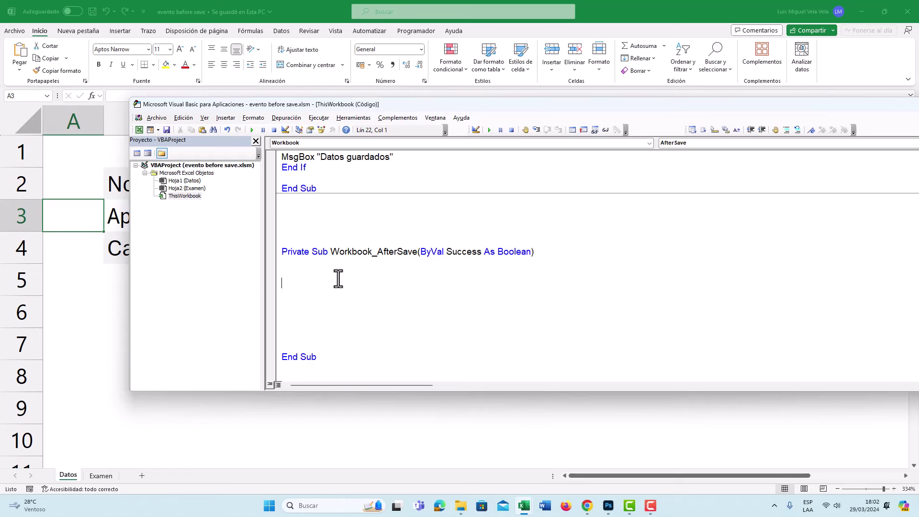
text(If)
click(479, 253)
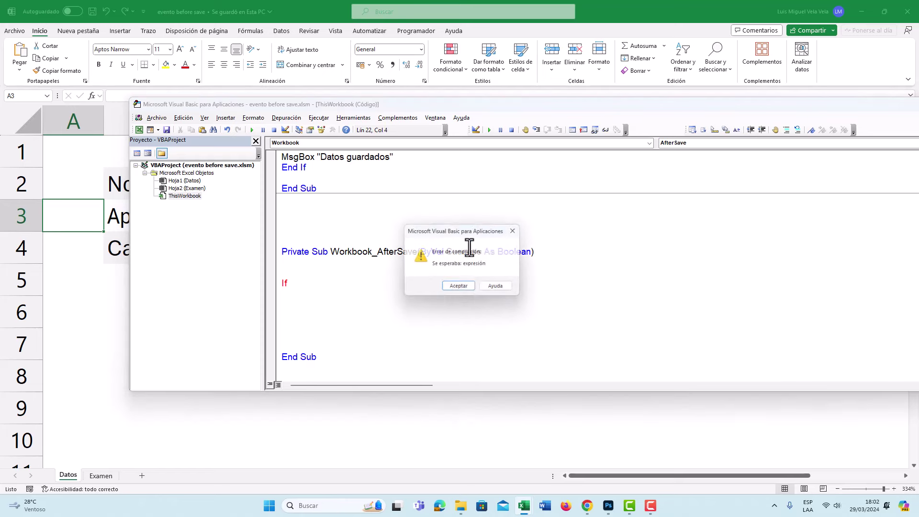
click(460, 286)
drag(480, 252, 447, 253)
key(ctrl+c)
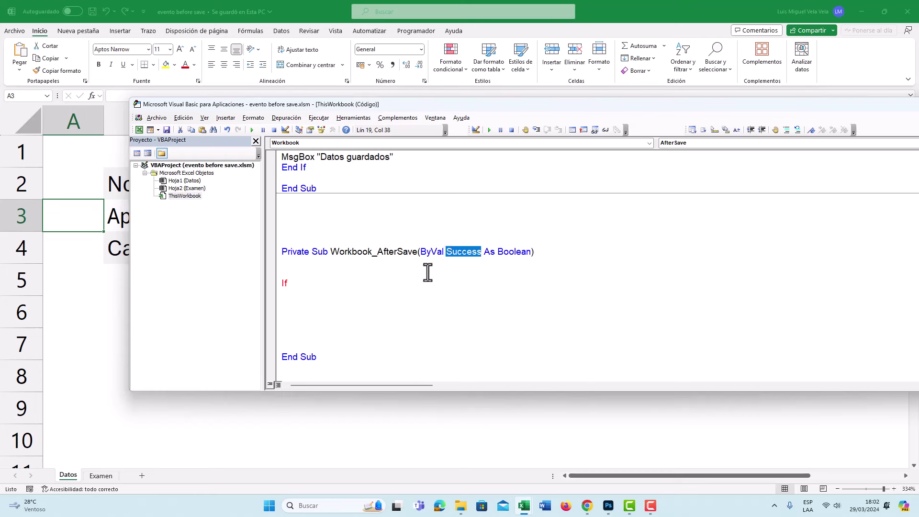
click(314, 284)
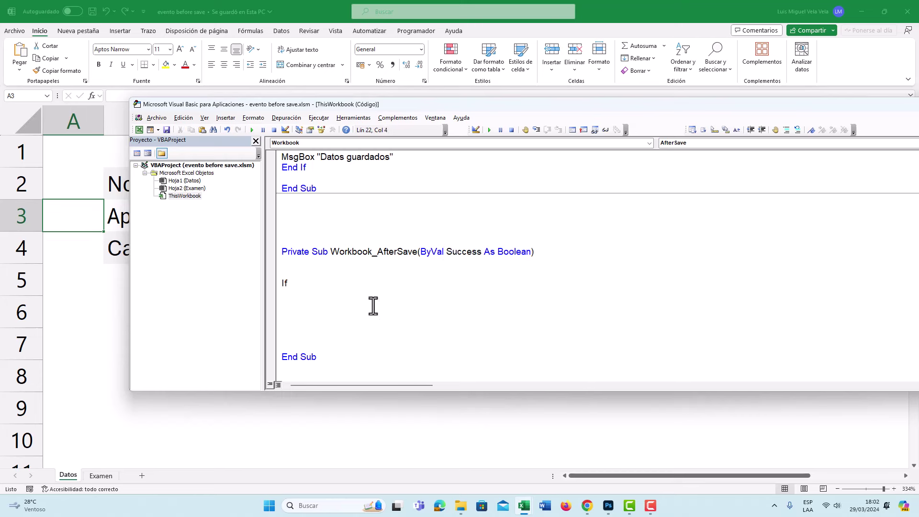
key(ctrl+v)
key(BackSpace)
text(= T)
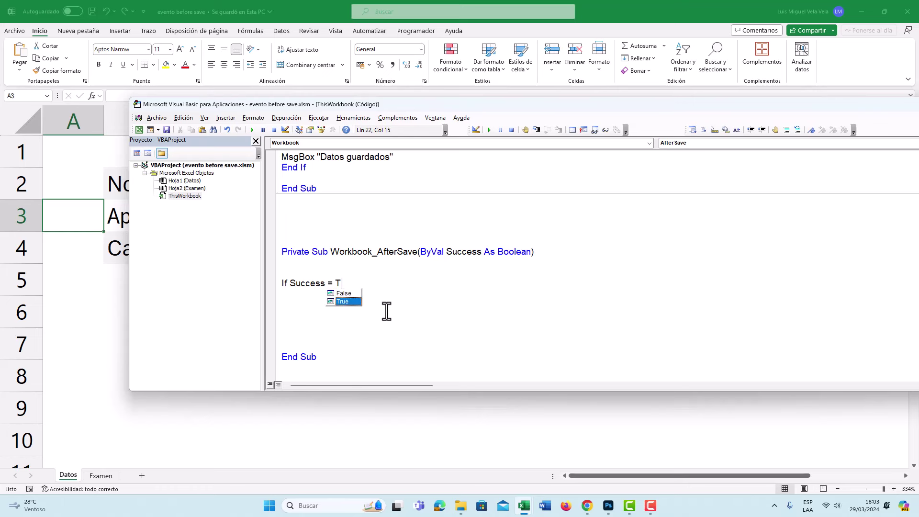
key(Escape)
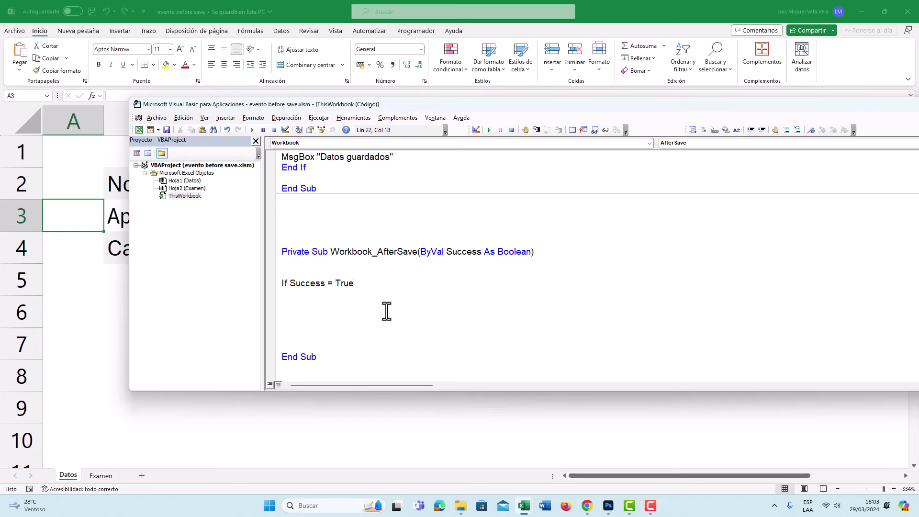
text(Then)
Set Respuesta to 'Se grabó correctamente los datos', with an Else failure message and End If
key(Return)
text(puesta= "S)
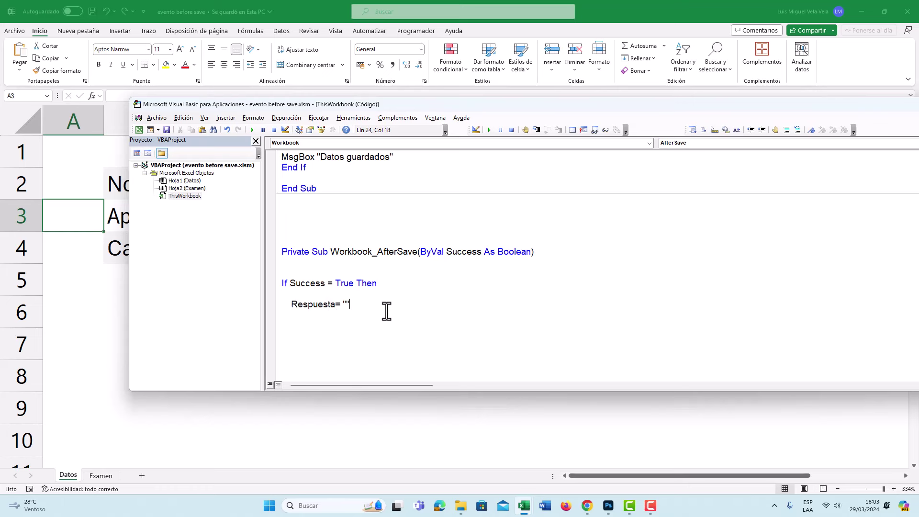
text(e grabó )
text(correctamente los d)
text(ao)
key(Return)
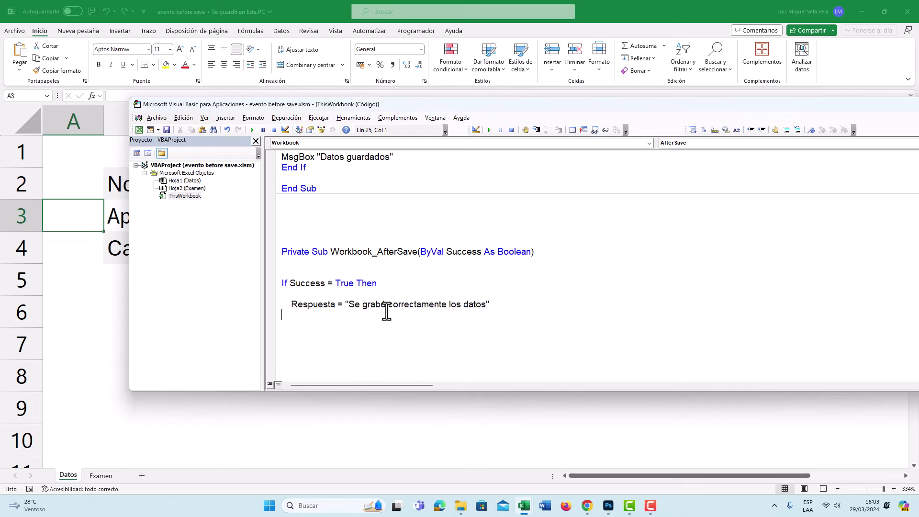
key(Delete)
text(lse)
key(Return)
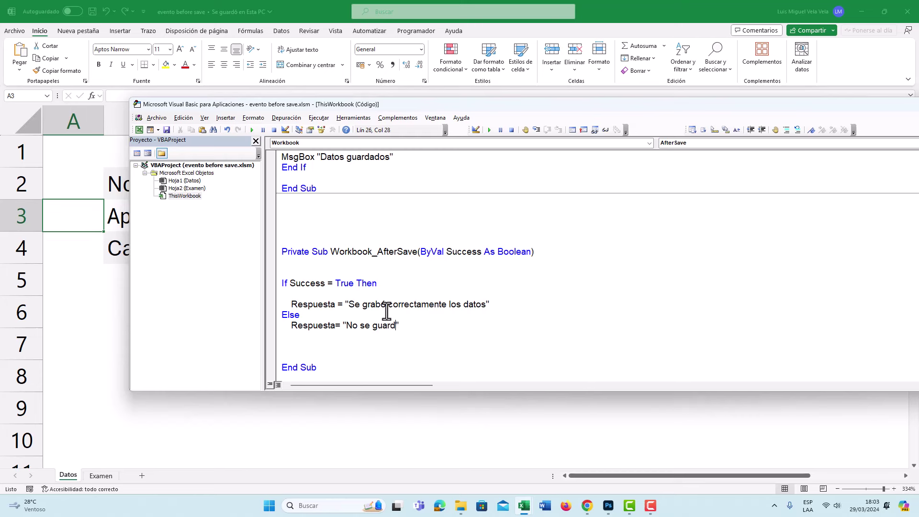
text(ó los datos)
key(Down)
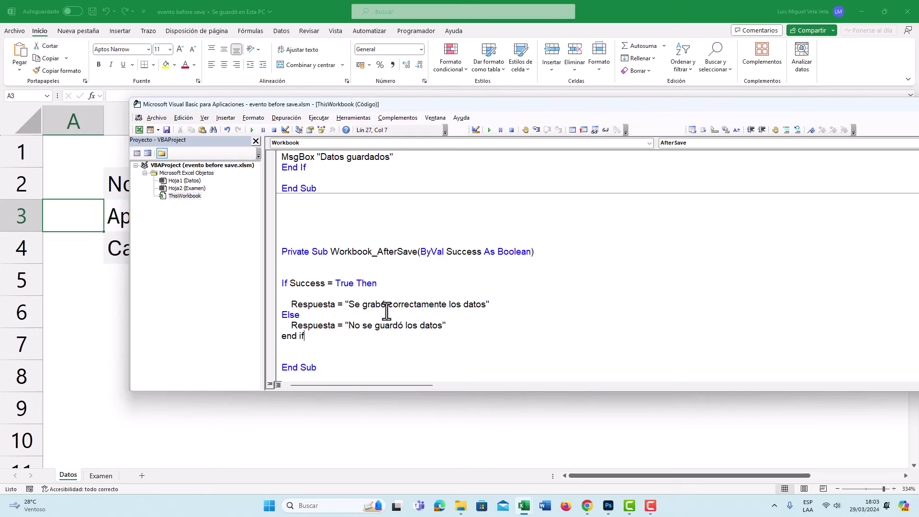
key(Return)
key(Return)
Remove the blank line under the If line and review the Success, Respuesta and Else parts
scroll(411, 318, down, 1)
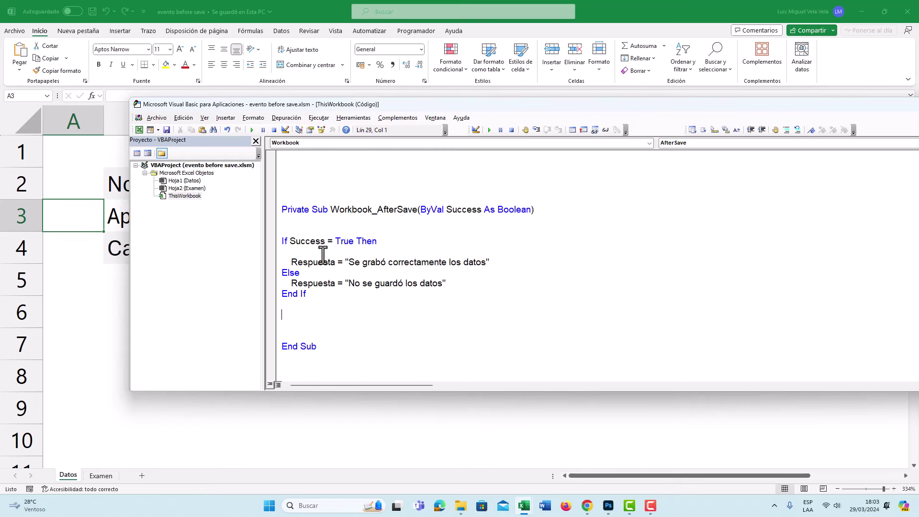
click(316, 251)
key(BackSpace)
key(BackSpace)
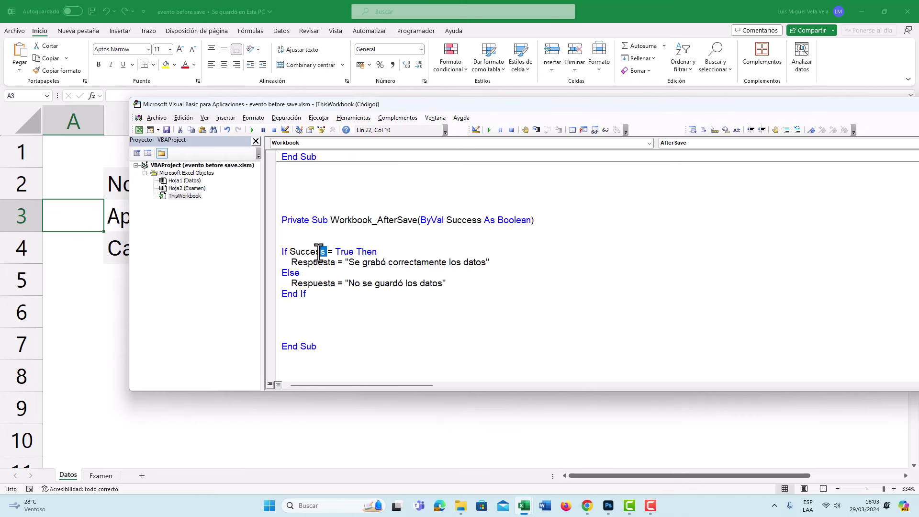
double_click(291, 251)
mouse_move(291, 251)
mouse_down()
mouse_move(338, 252)
mouse_move(305, 263)
mouse_move(338, 263)
mouse_up()
double_click(292, 273)
drag(291, 282, 338, 283)
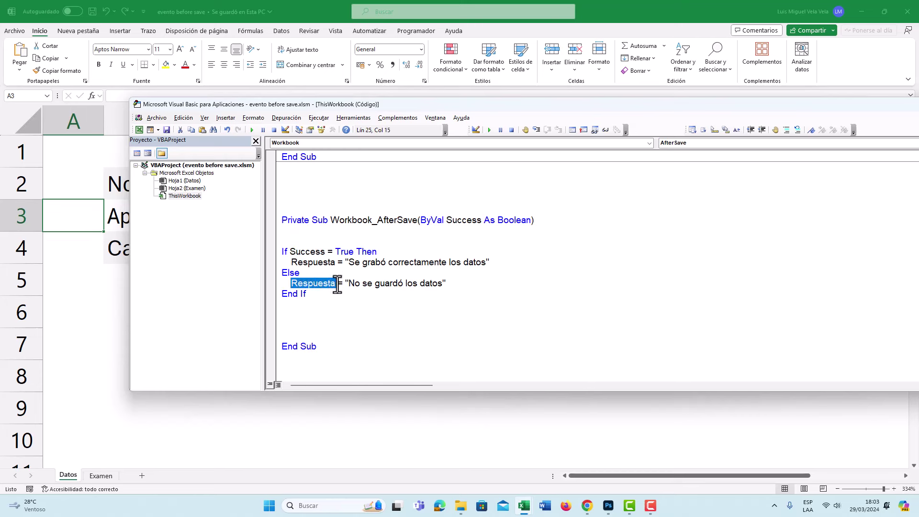
click(310, 314)
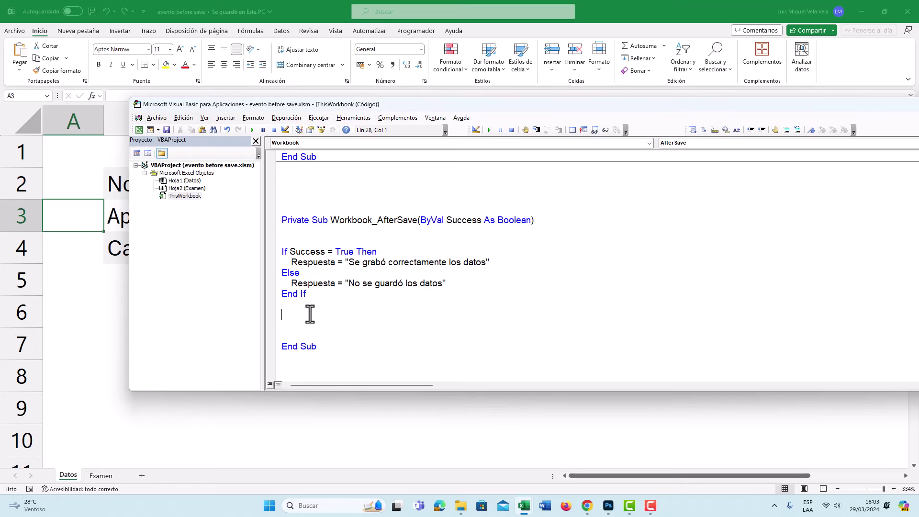
Add MsgBox "El Libro : " & Respuesta on the line after End If
text(Msgbox)
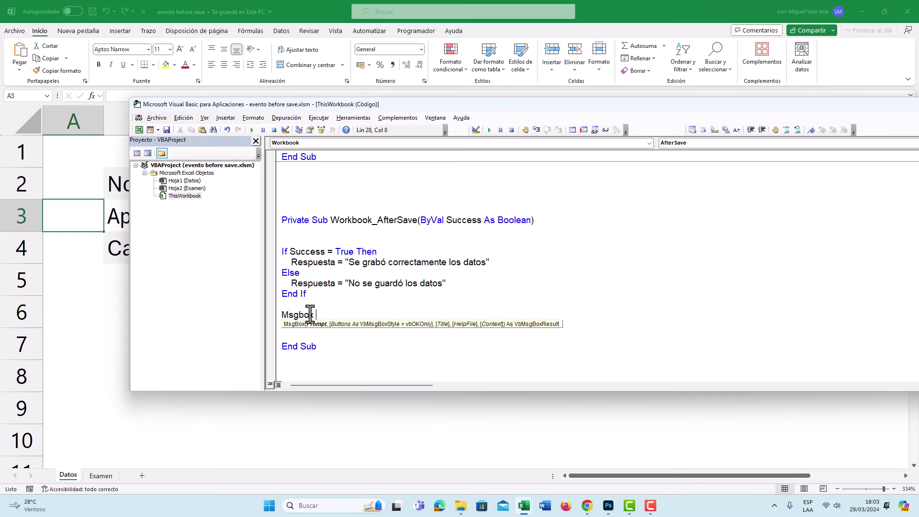
key(Left)
text(El L)
text(irbo)
key(Right)
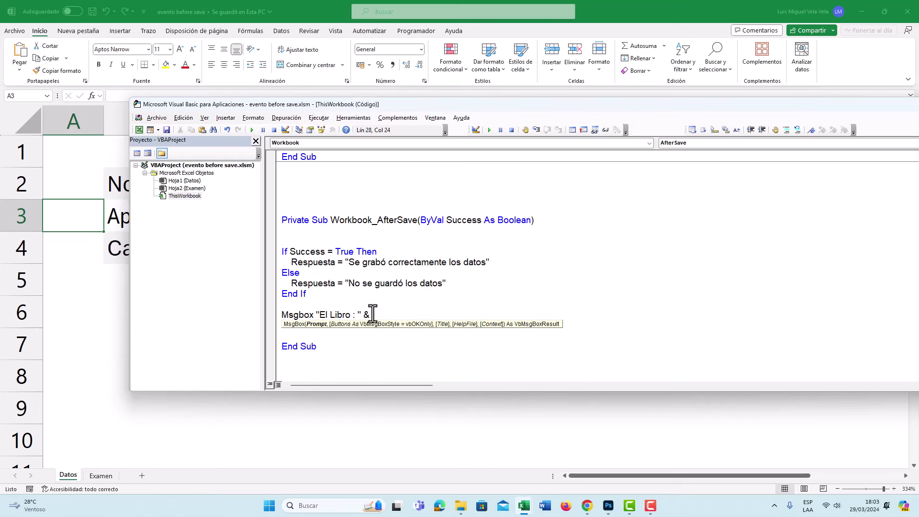
click(335, 283)
key(Return)
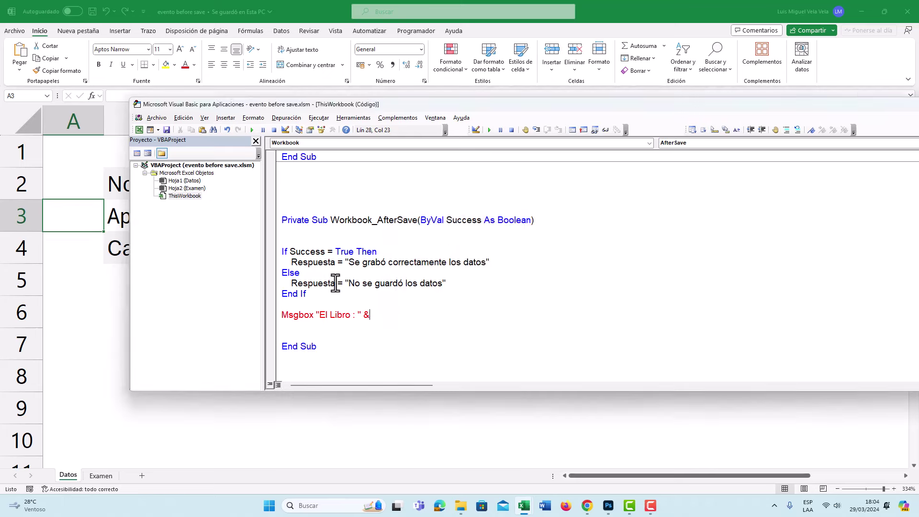
double_click(335, 283)
key(ctrl+c)
click(400, 316)
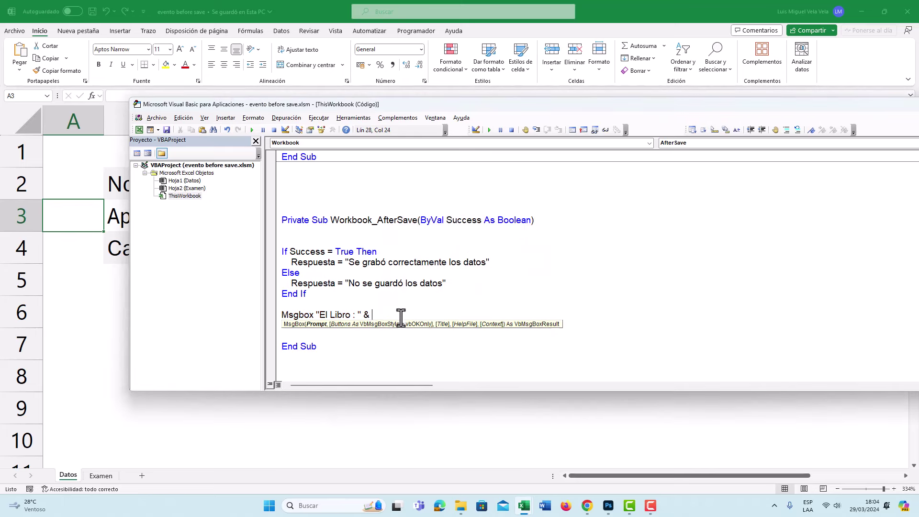
key(ctrl+v)
click(376, 346)
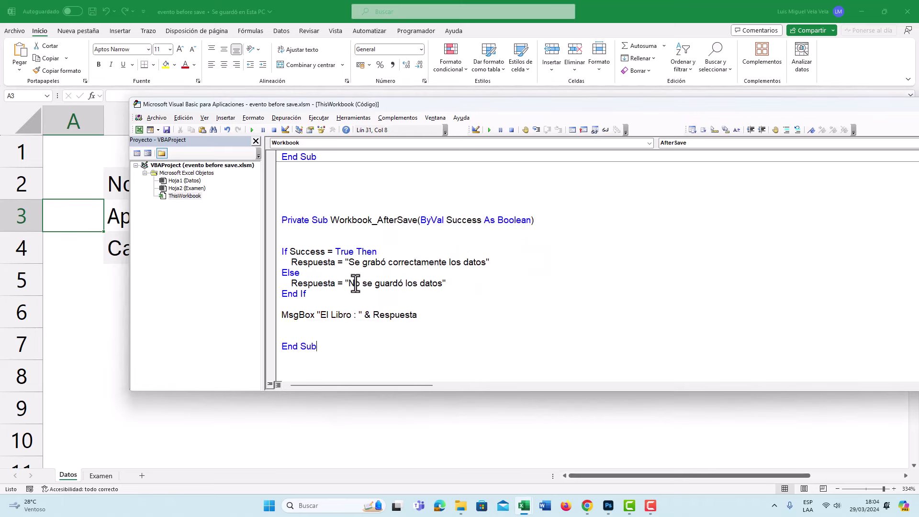
Review the success and failure Respuesta assignment lines
drag(348, 262, 489, 262)
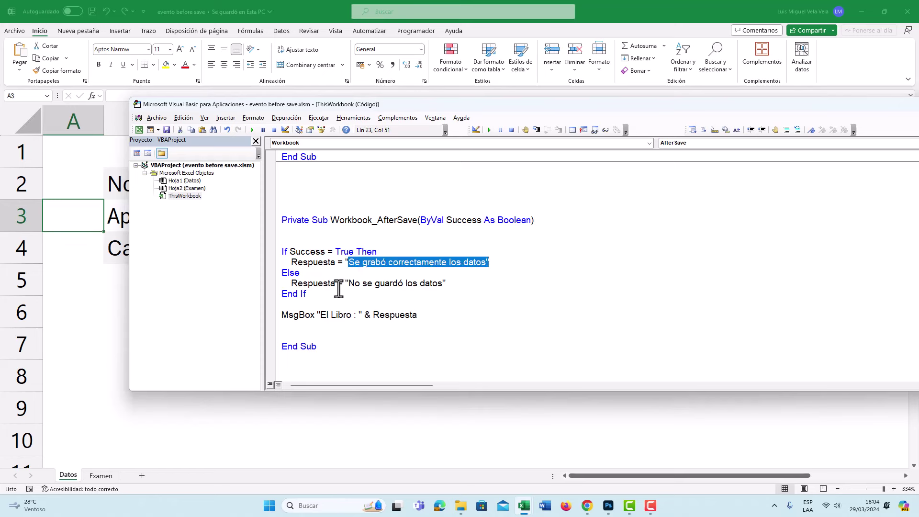
drag(290, 262, 505, 262)
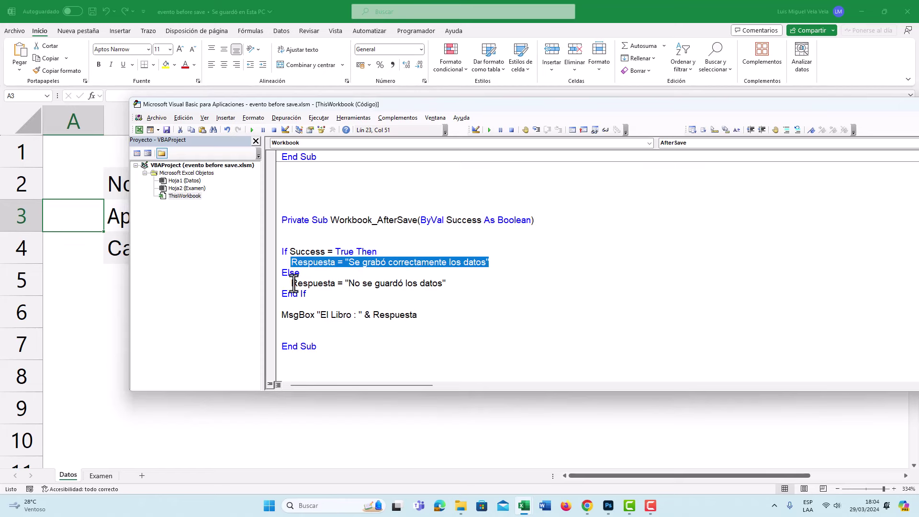
drag(293, 283, 443, 283)
click(452, 315)
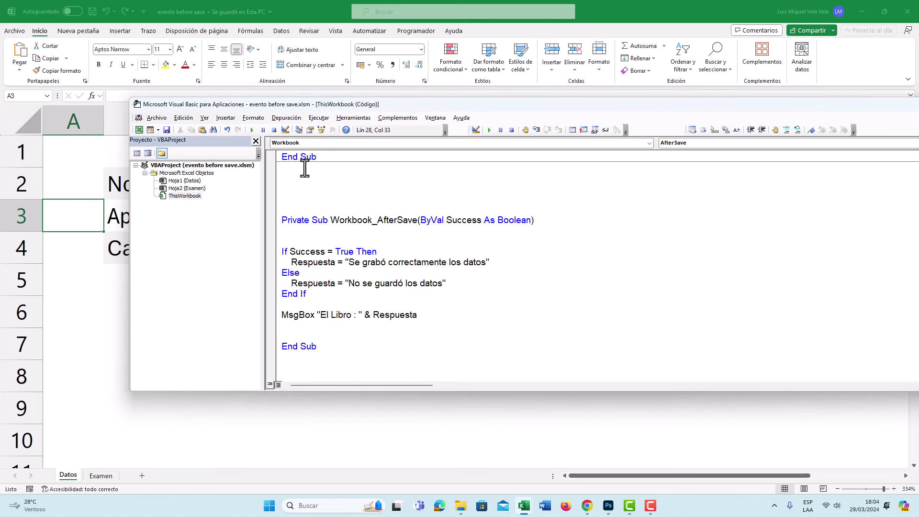
Save with all three fields filled and accept the 'Datos guardados' and 'El Libro : Se grabó correctamente los datos' messages
click(107, 249)
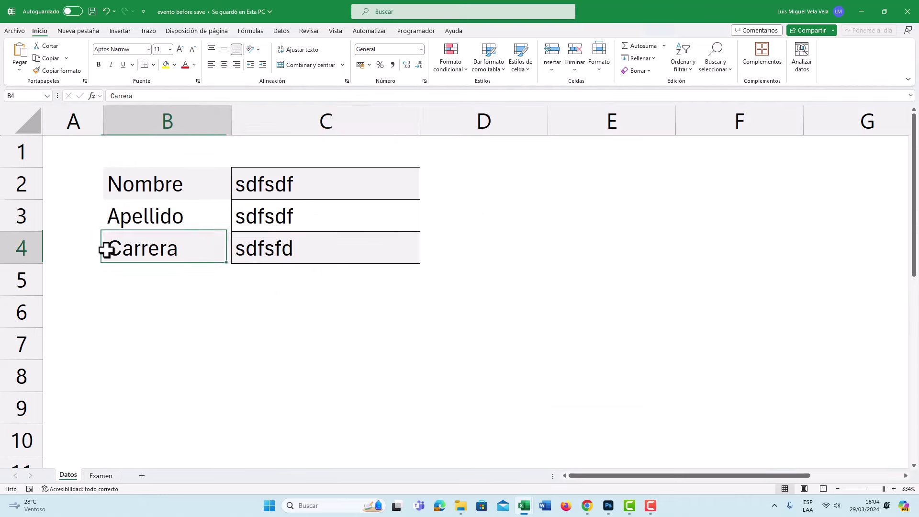
click(311, 207)
click(287, 182)
click(91, 11)
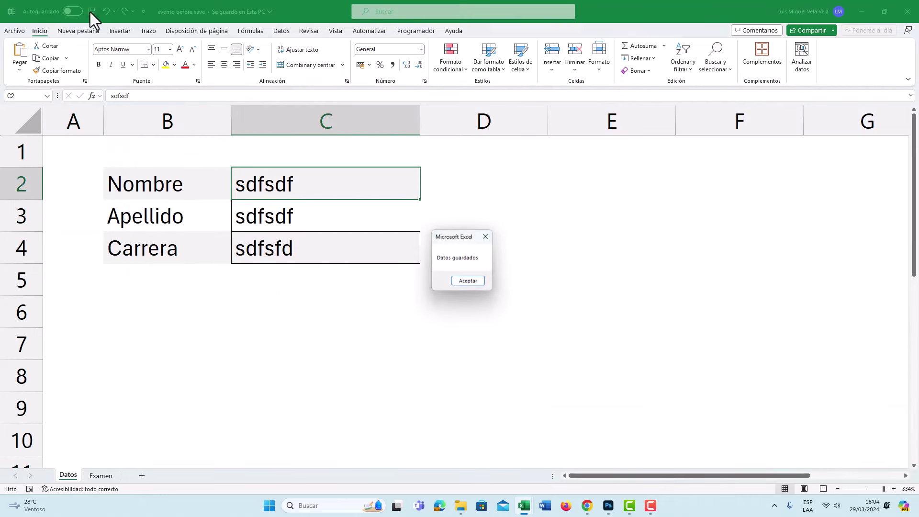
click(463, 283)
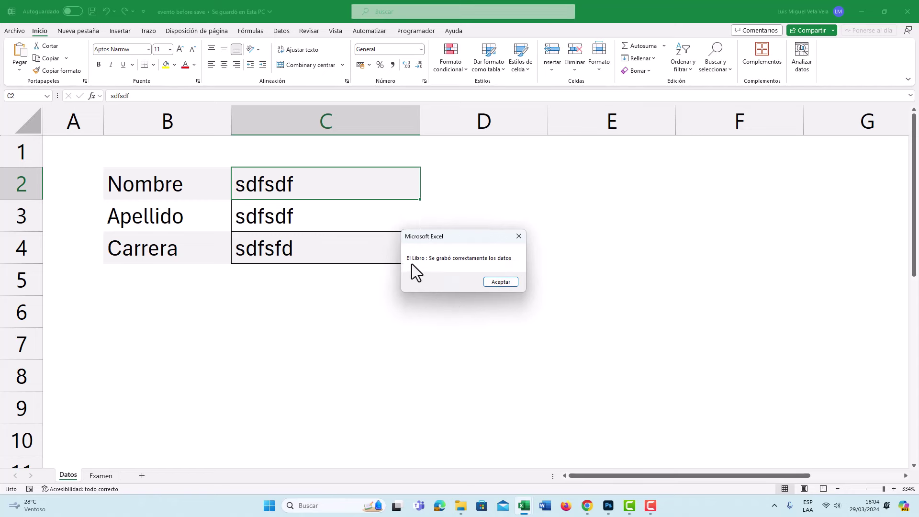
click(498, 282)
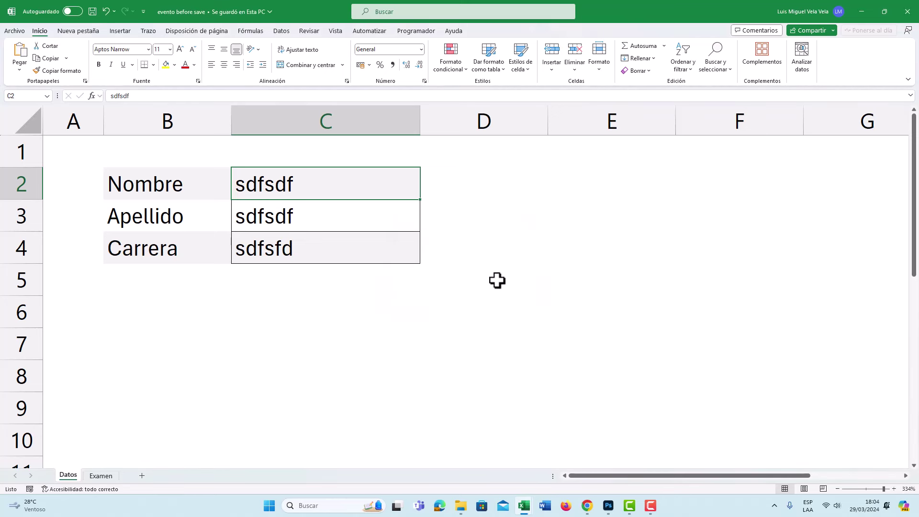
Clear C2:C4, save again, and dismiss the 'Complete todos los datos' and 'No se guardó los datos' messages
drag(277, 185, 285, 240)
key(Delete)
click(292, 225)
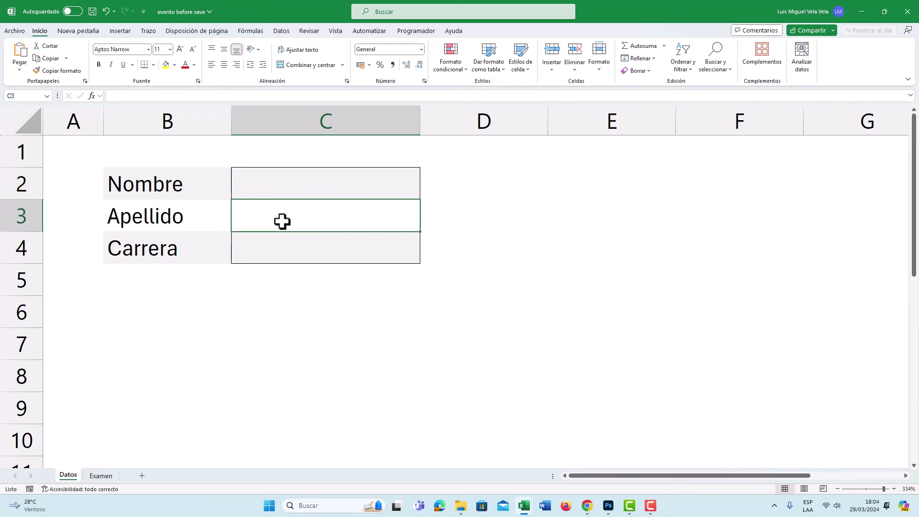
click(93, 12)
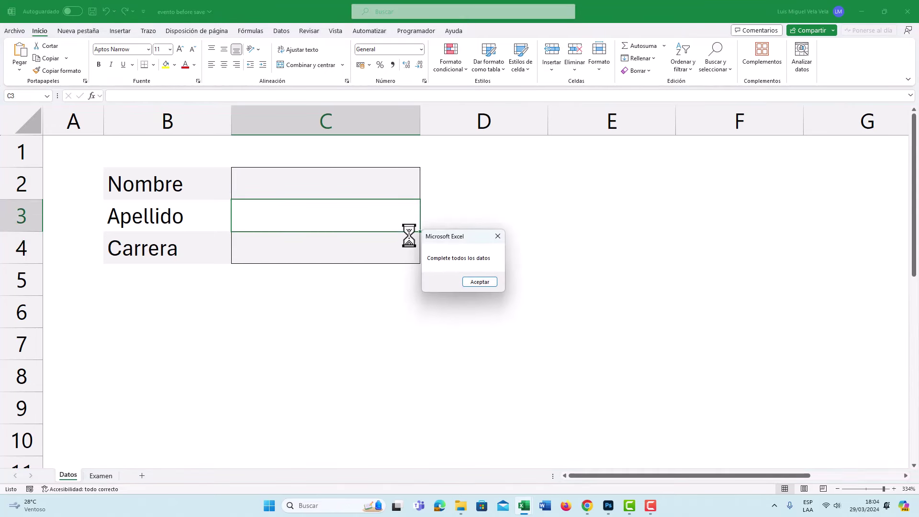
click(488, 286)
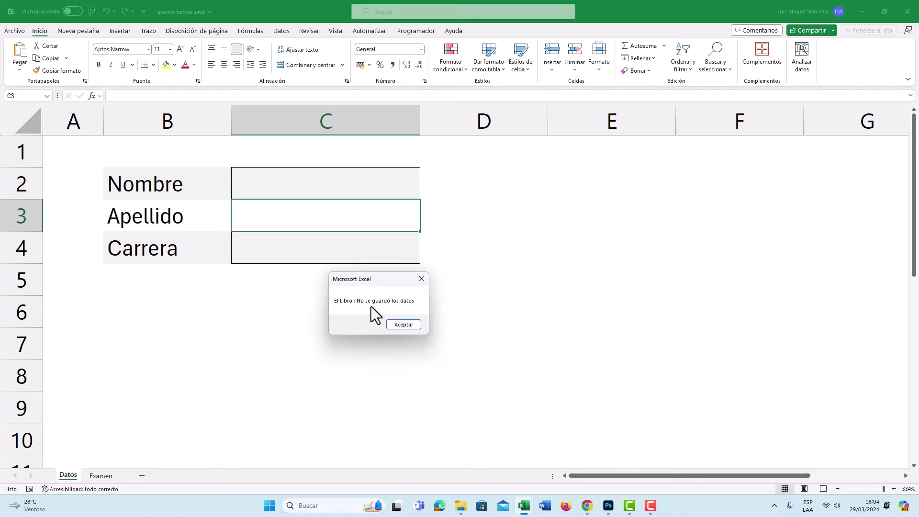
click(406, 325)
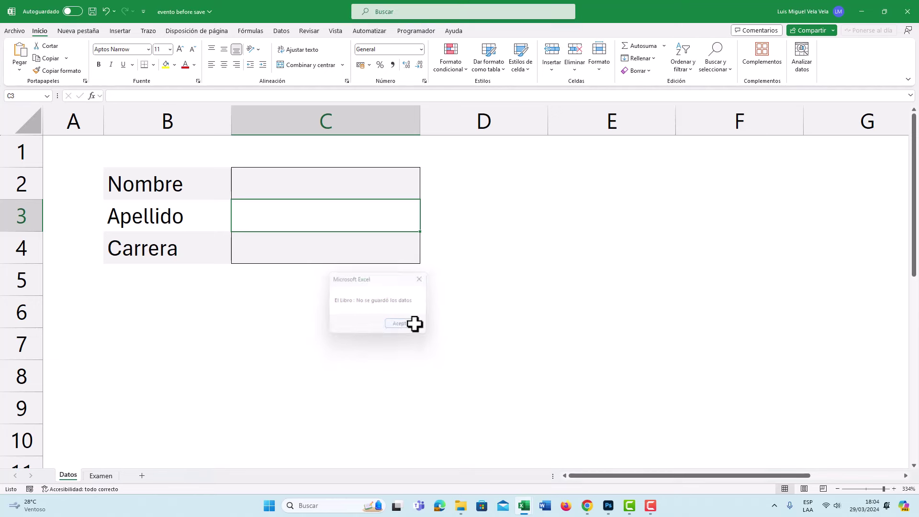
Highlight the BeforeSave event name and its check that C2 is empty
mouse_move(523, 506)
click(550, 456)
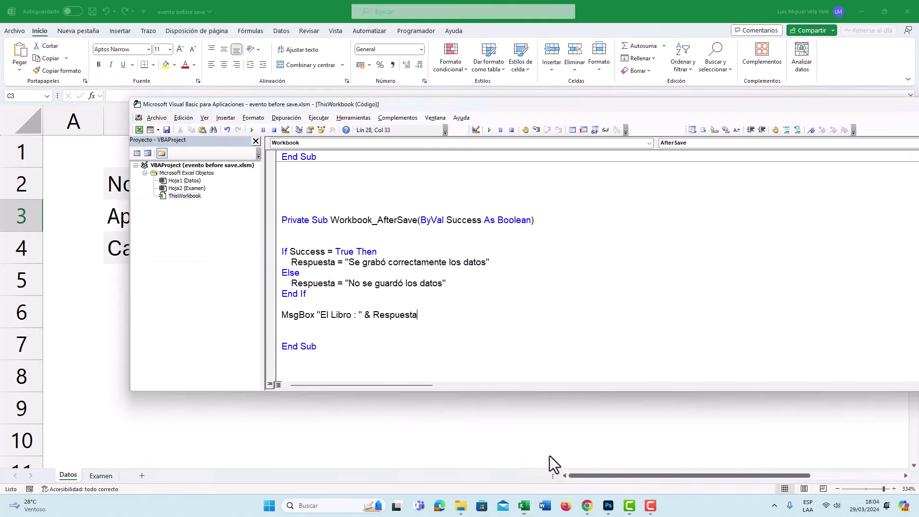
scroll(383, 239, up, 2)
scroll(375, 211, up, 2)
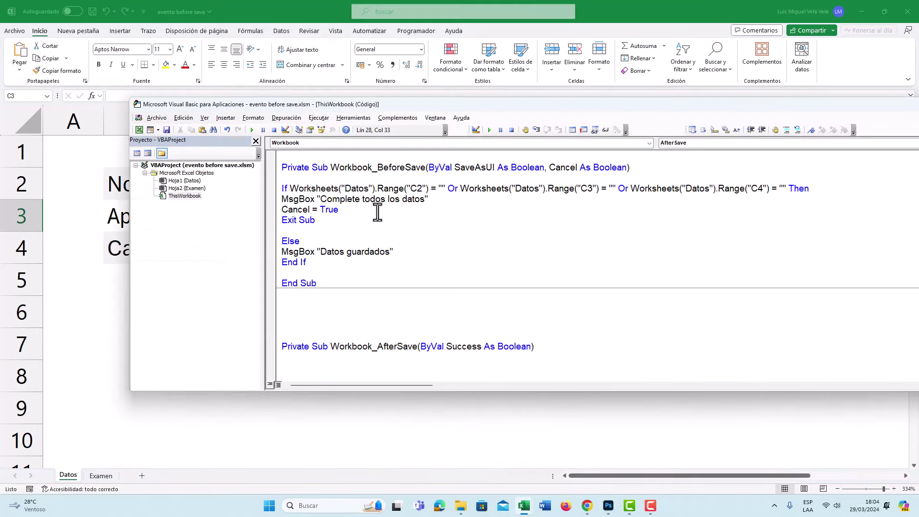
drag(378, 167, 429, 168)
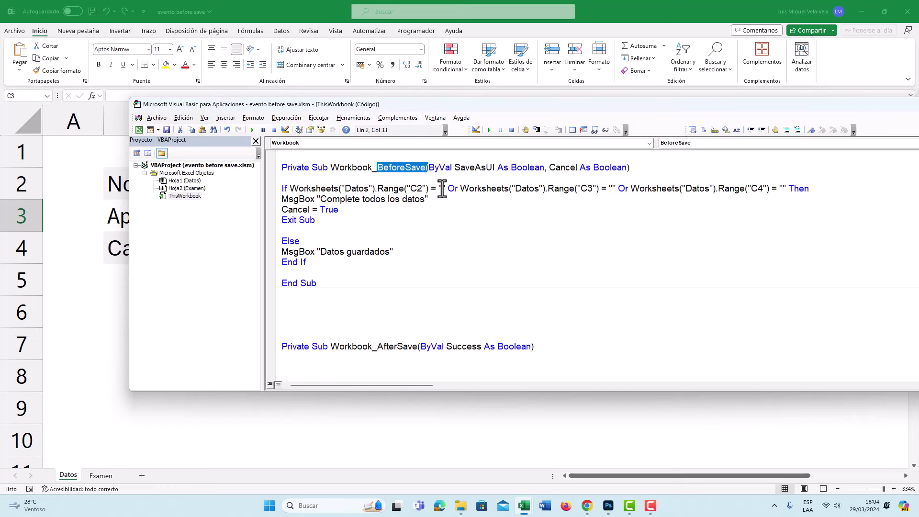
drag(444, 187, 289, 188)
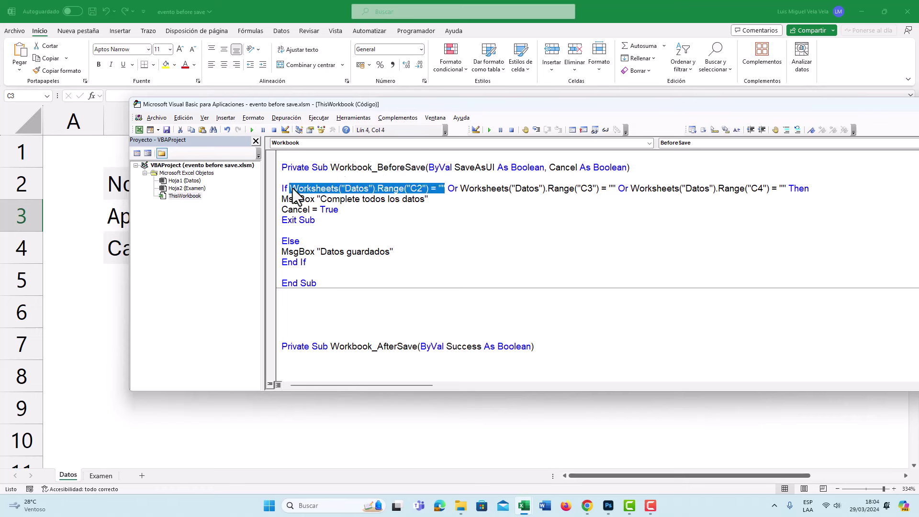
Highlight the AfterSave If/MsgBox block and failure line, then return to Excel with Alt+F11
scroll(425, 260, down, 1)
scroll(416, 242, down, 3)
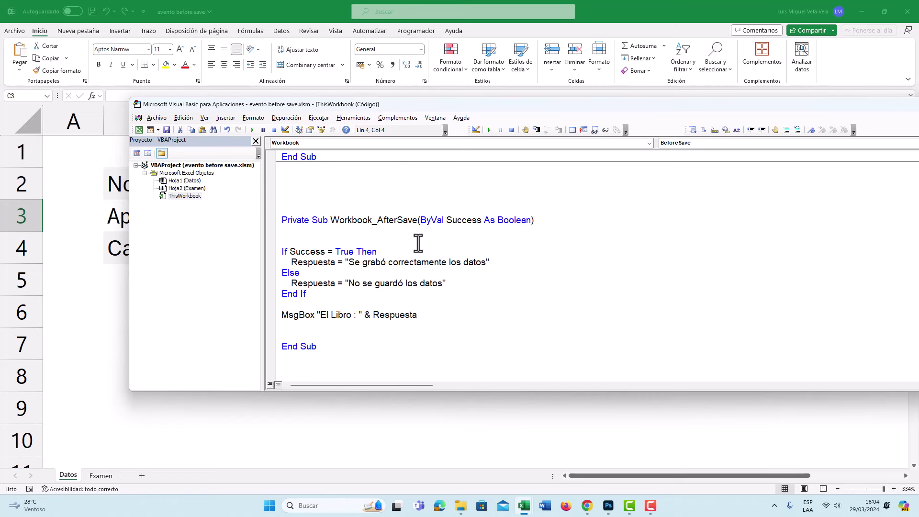
drag(446, 316, 278, 252)
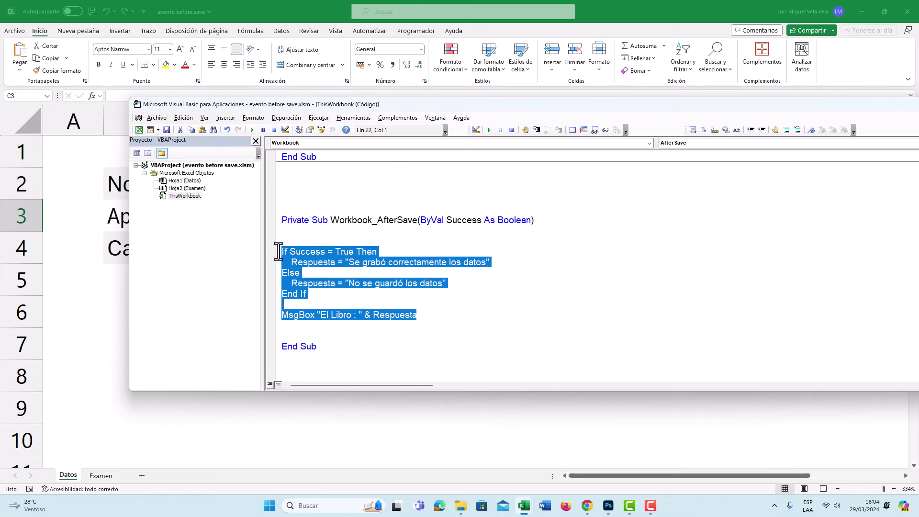
drag(445, 282, 279, 287)
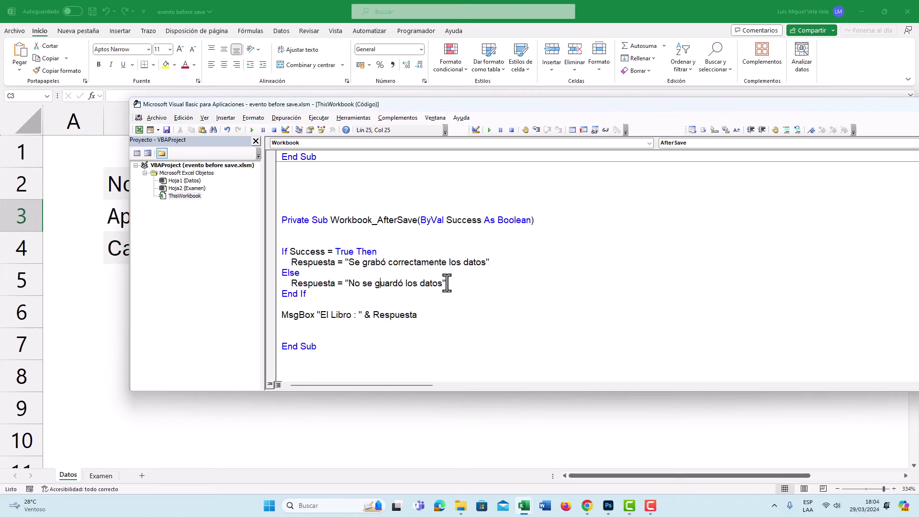
click(331, 289)
click(313, 253)
key(alt+F11)
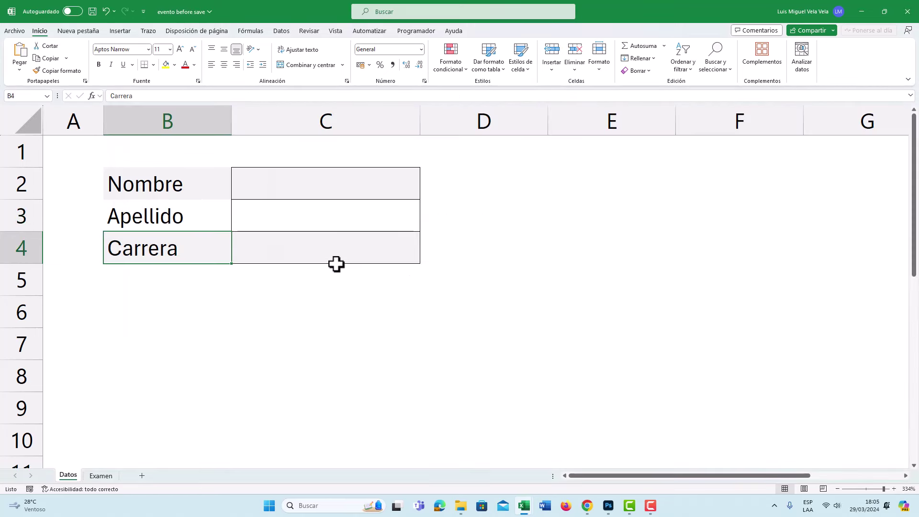
click(587, 508)
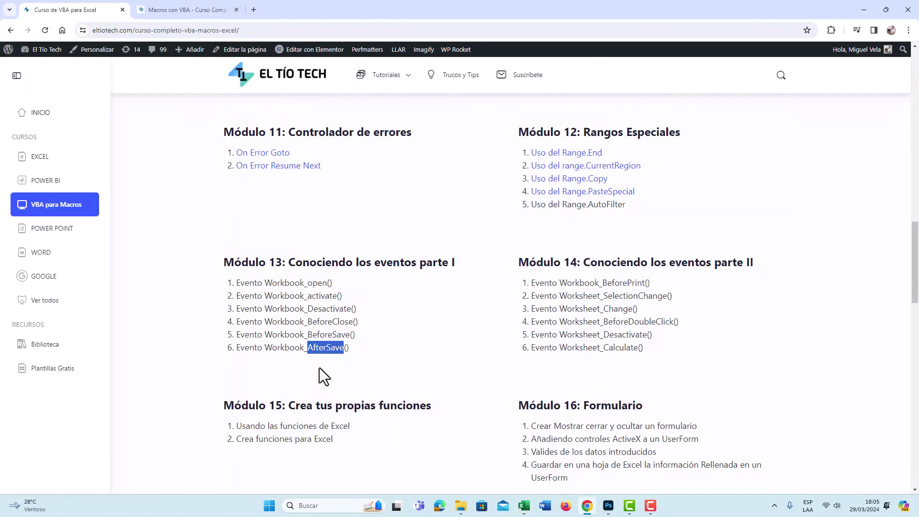
click(283, 342)
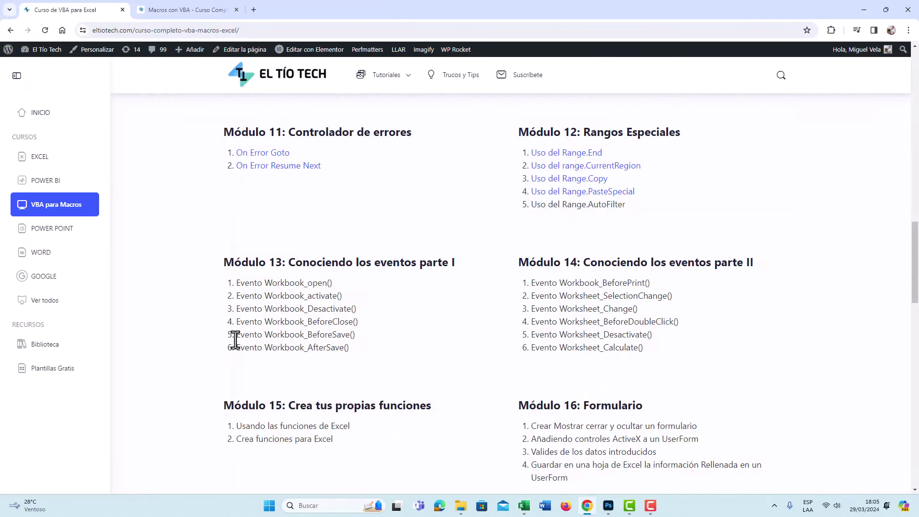
drag(236, 347, 354, 349)
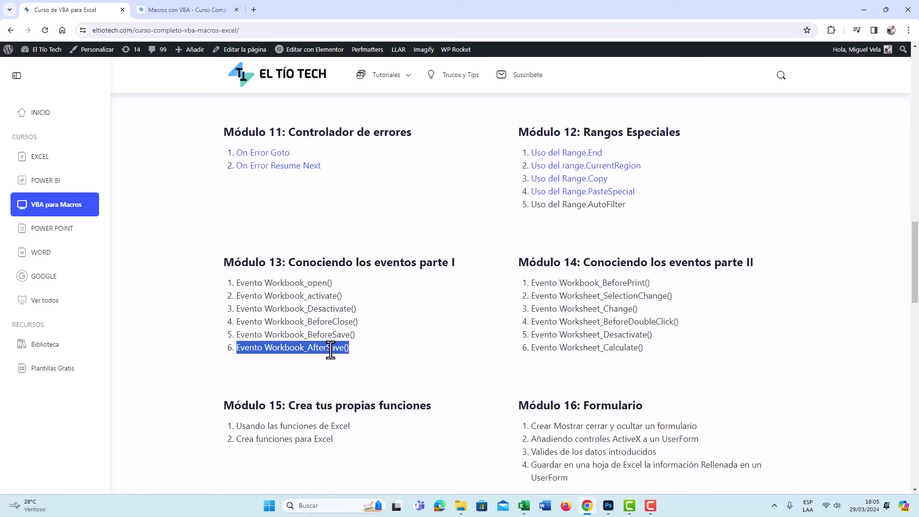
scroll(330, 350, down, 1)
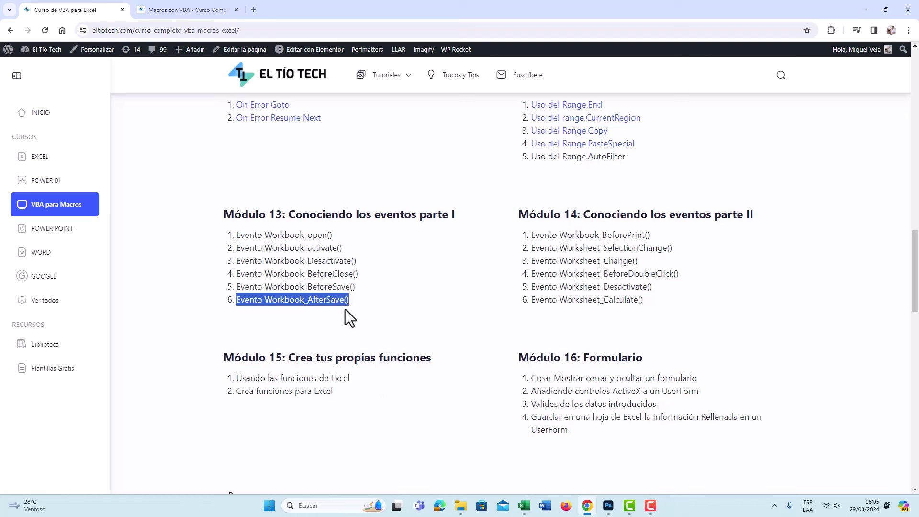
scroll(373, 350, up, 5)
scroll(374, 349, up, 4)
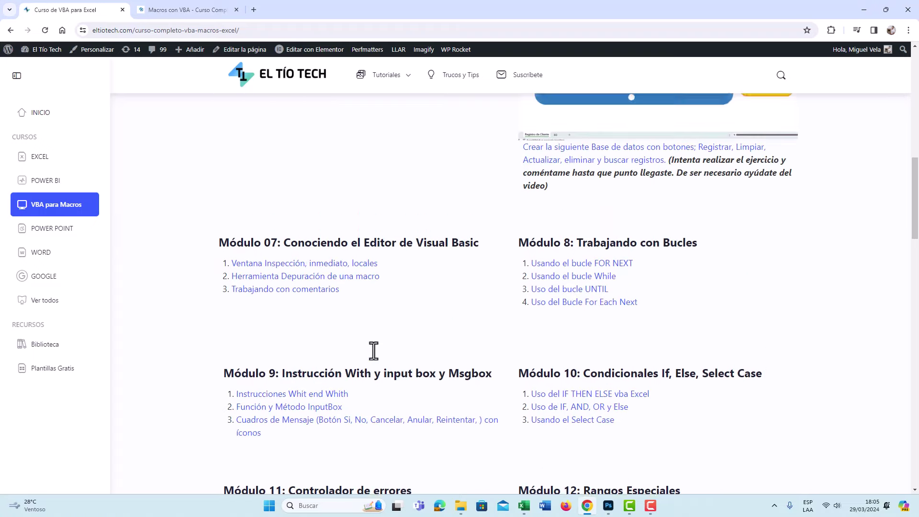
scroll(373, 350, up, 5)
scroll(374, 350, up, 3)
scroll(373, 349, up, 2)
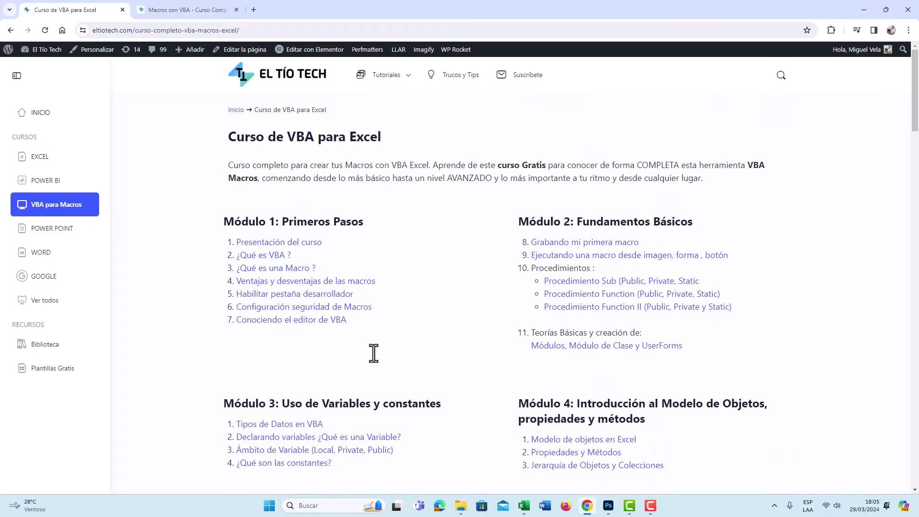
scroll(373, 353, down, 10)
scroll(375, 352, down, 5)
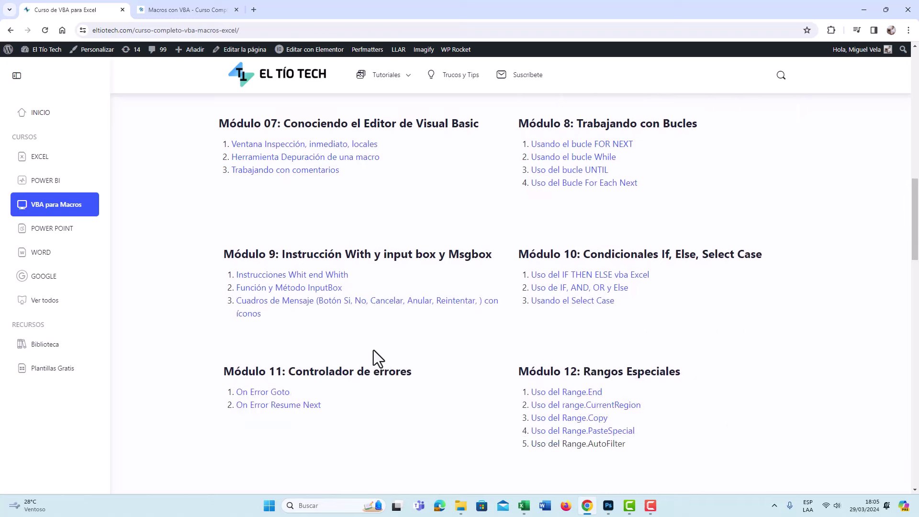
scroll(380, 341, down, 3)
scroll(380, 340, down, 4)
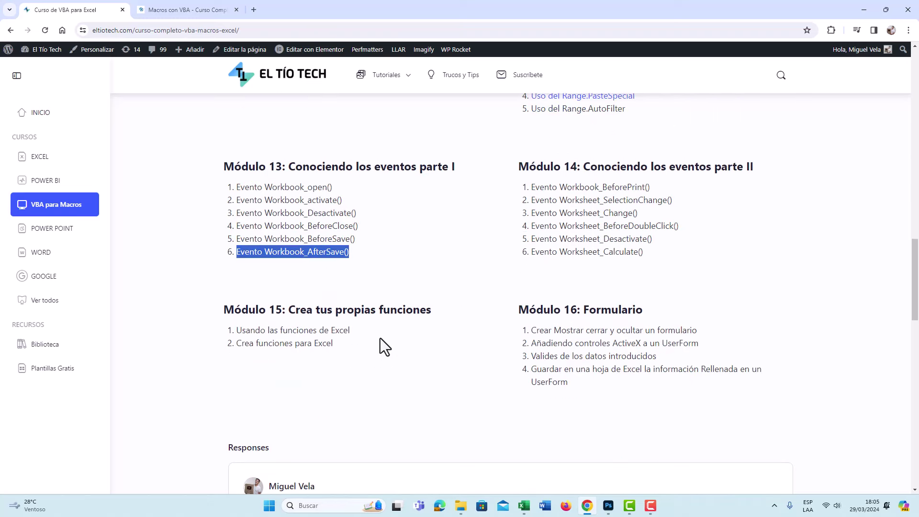
scroll(380, 338, up, 1)
scroll(380, 337, up, 2)
scroll(380, 347, up, 6)
scroll(380, 348, up, 6)
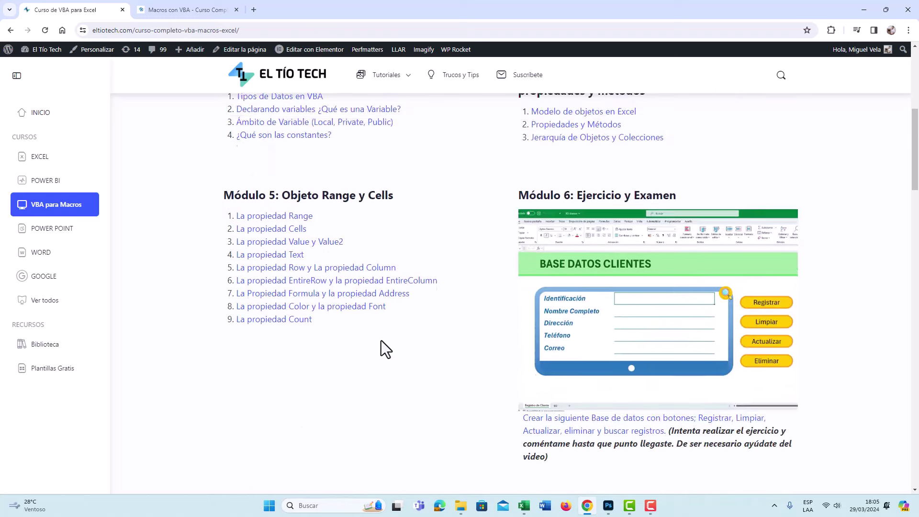
scroll(380, 348, up, 6)
drag(225, 220, 282, 221)
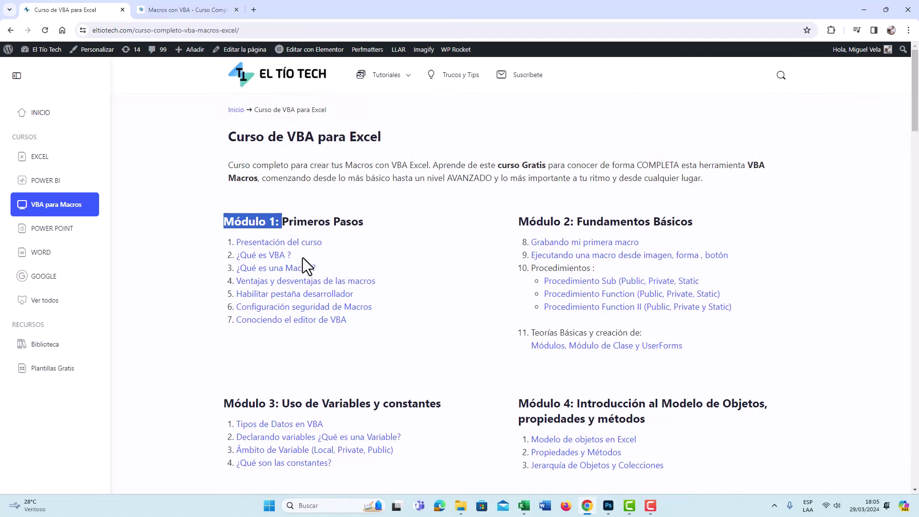
scroll(314, 266, down, 5)
scroll(335, 286, down, 10)
scroll(337, 298, down, 8)
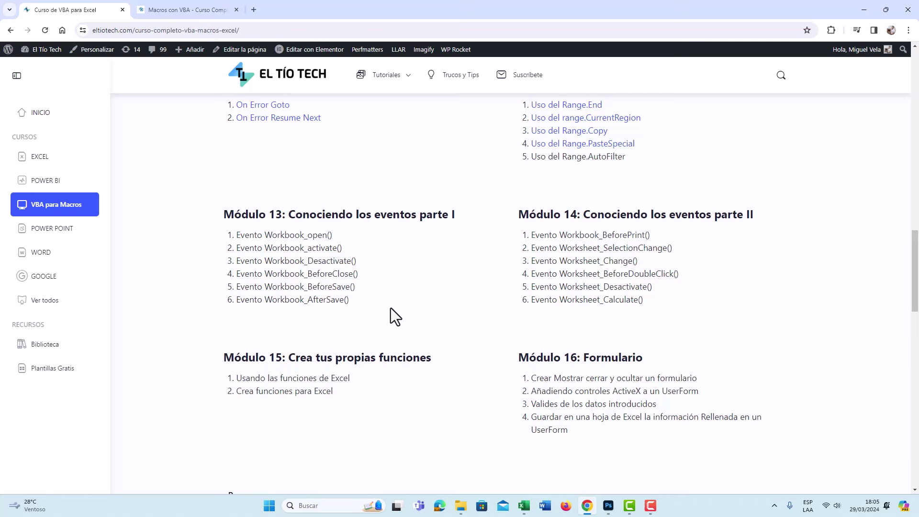
click(868, 10)
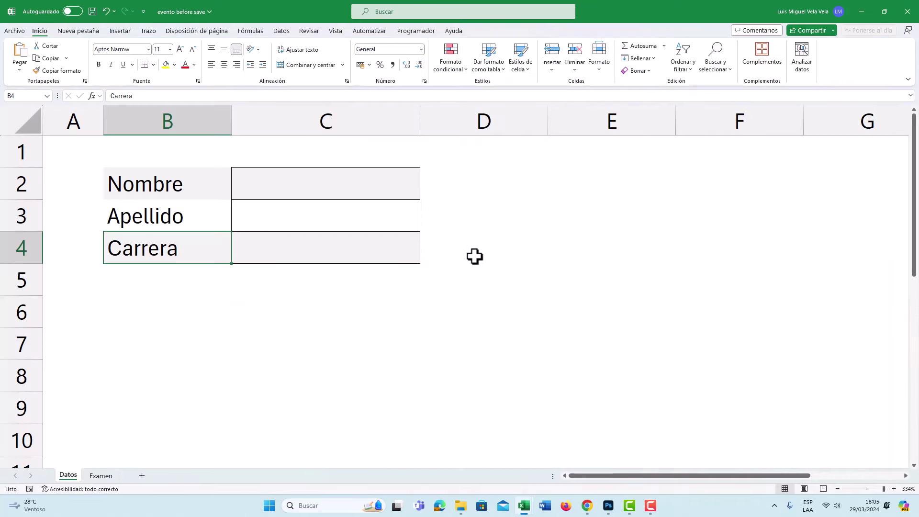